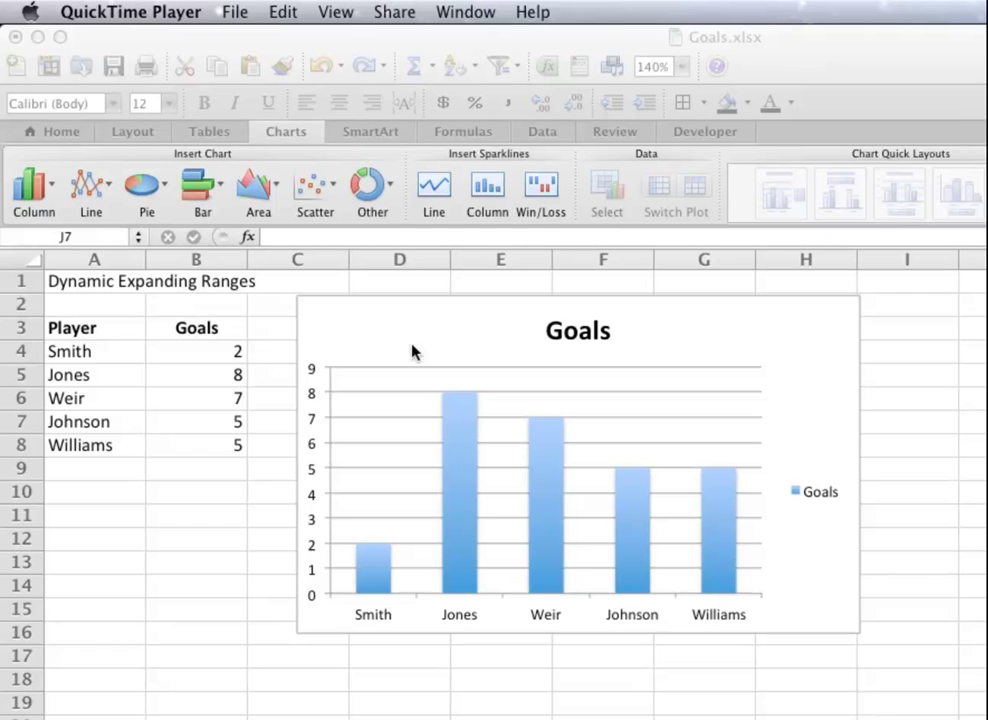
Examine the cell ranges that the Goals column series in the chart draws from
left_click(462, 467)
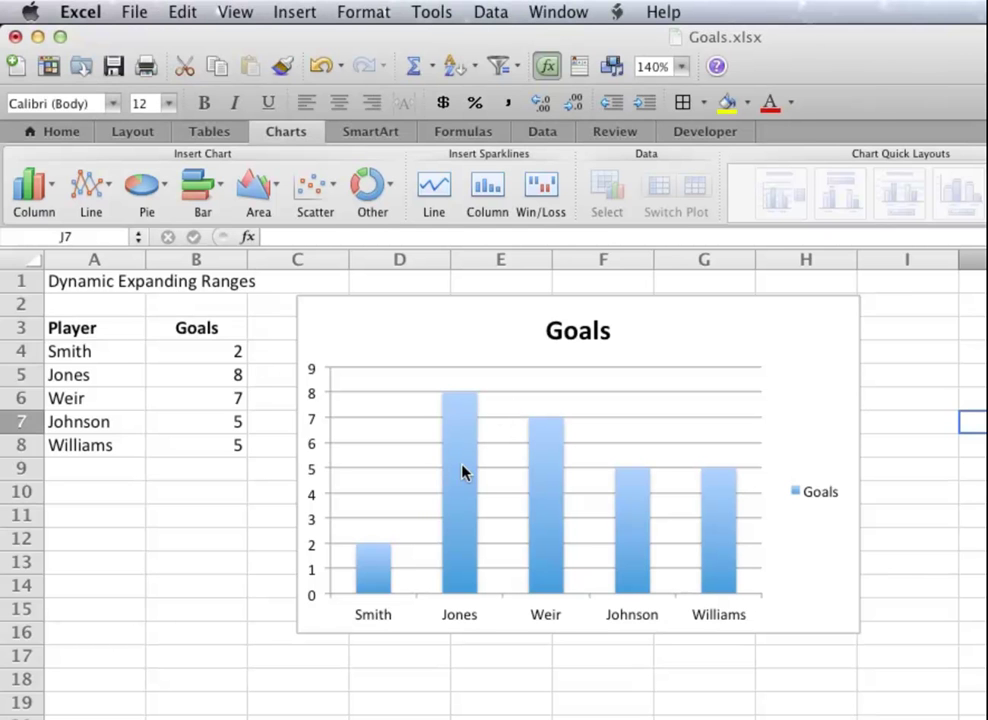
left_click(462, 470)
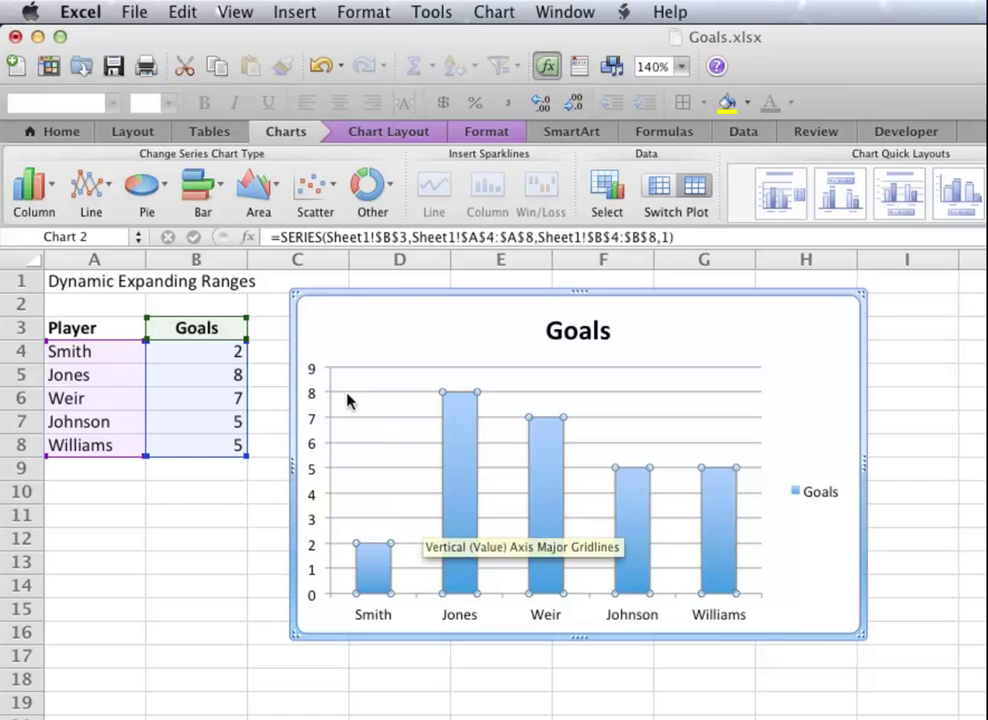
left_click(272, 309)
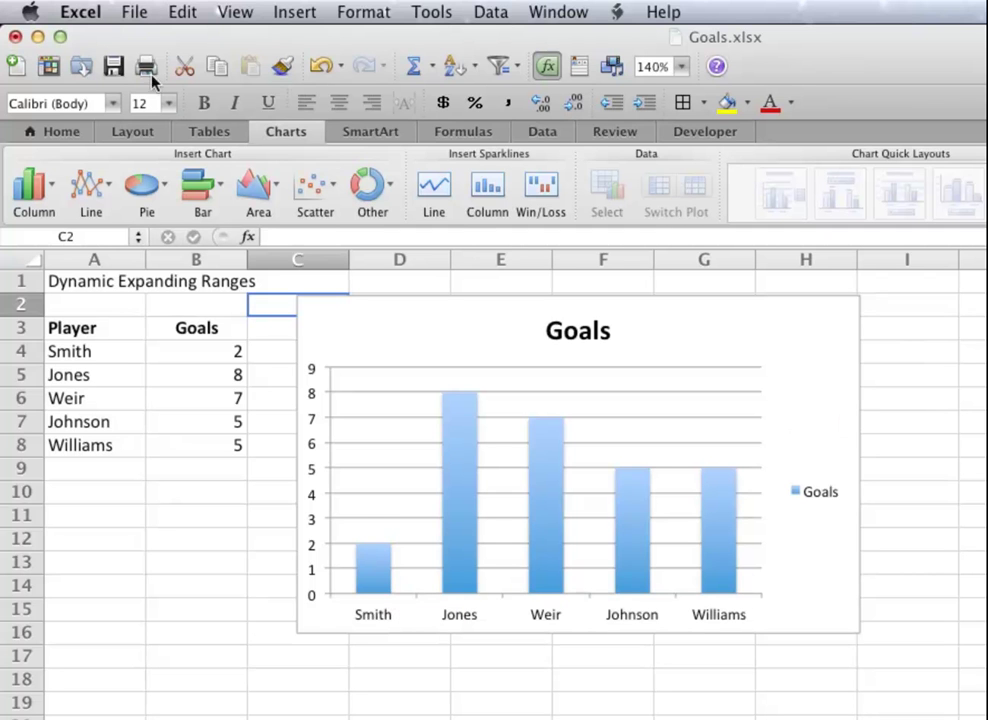
Start defining a new workbook name called Names
left_click(289, 13)
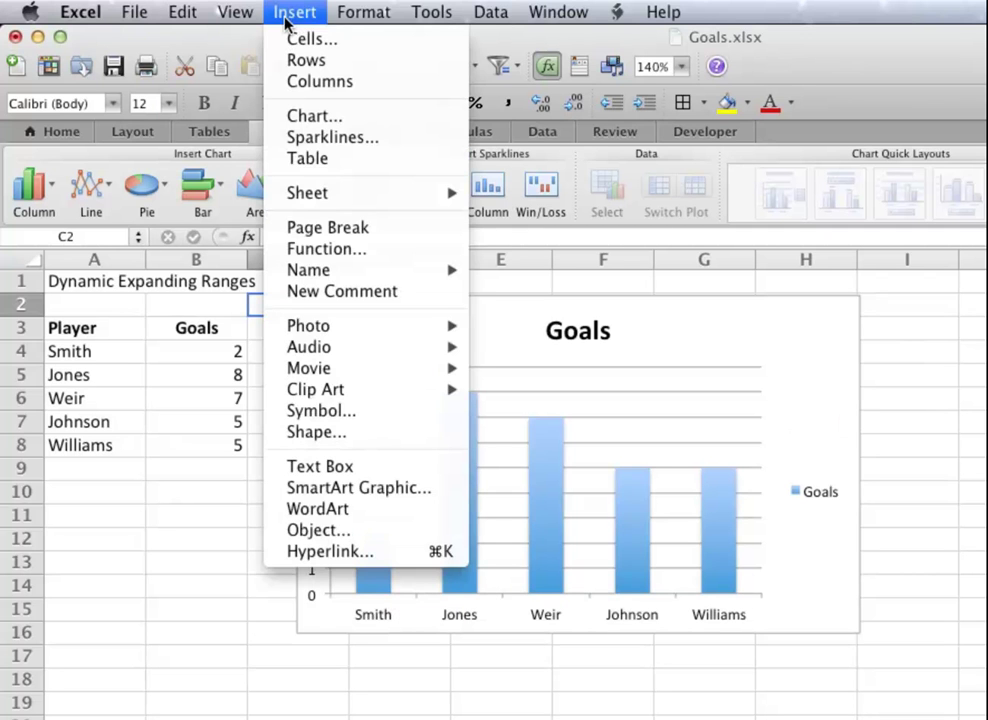
mouse_move(344, 272)
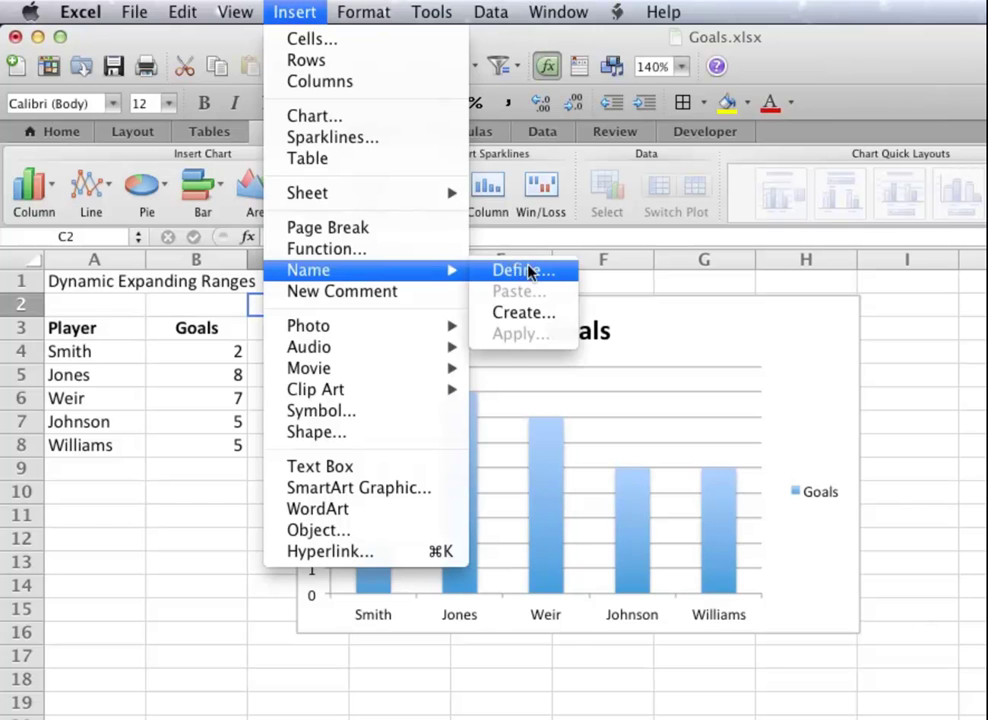
left_click(525, 271)
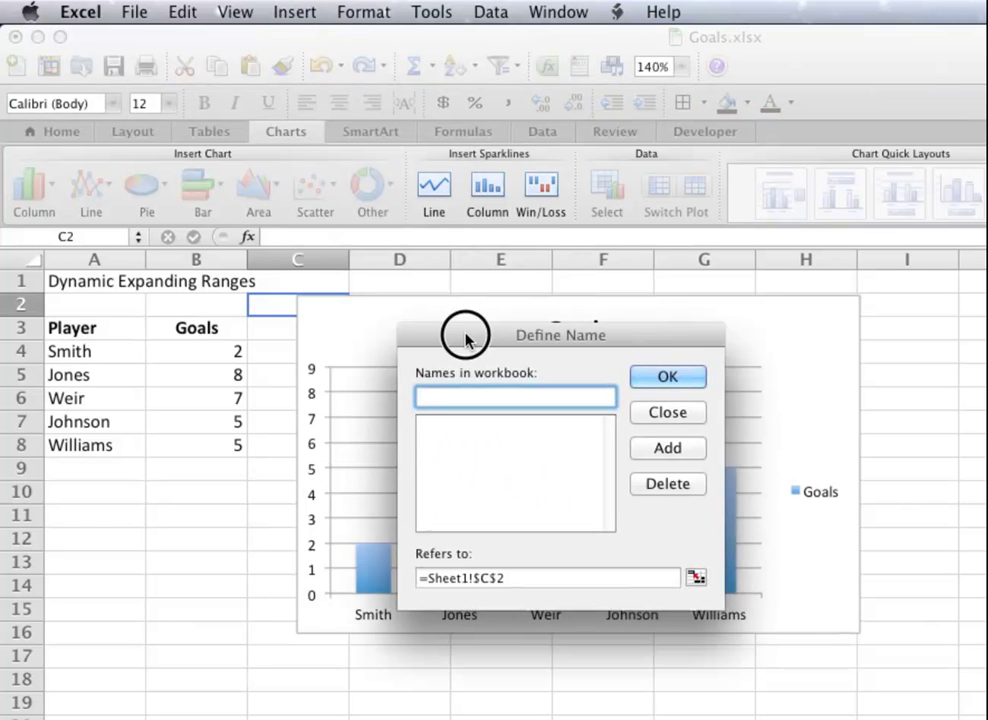
left_click_drag(466, 338, 372, 303)
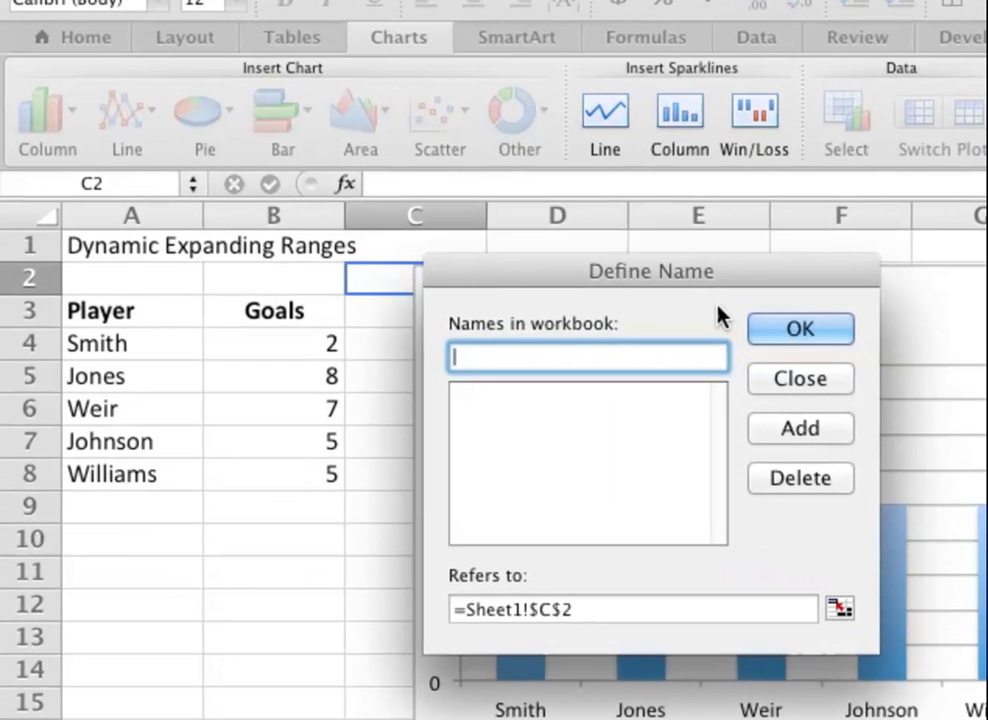
type("Nam")
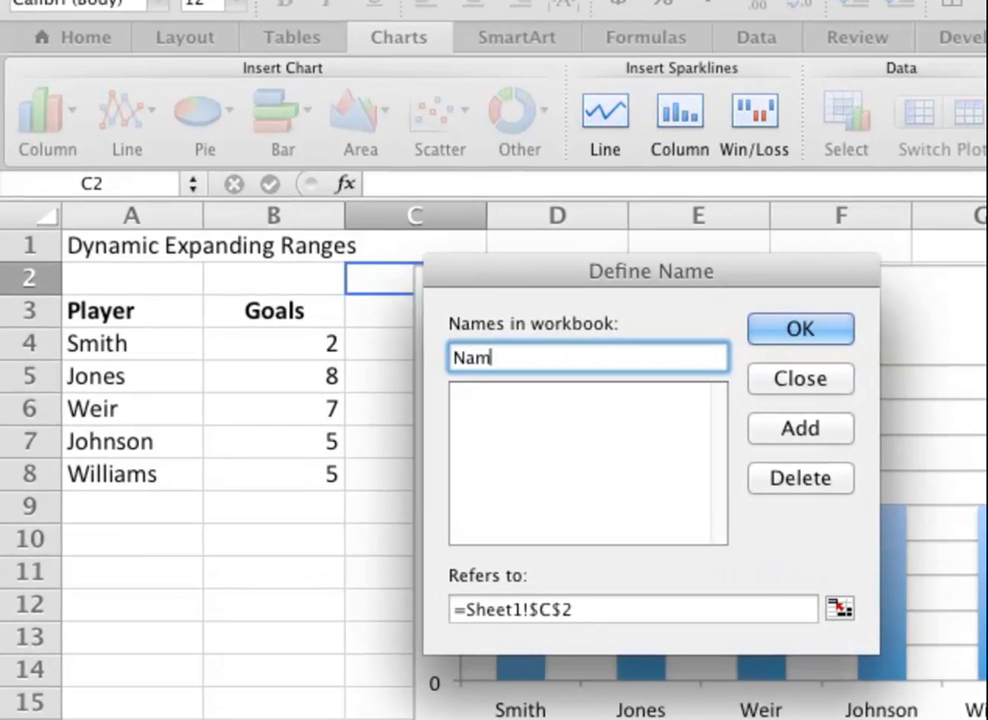
type("es")
Begin the Names reference as an OFFSET formula anchored on Sheet1!$A$3, with a row offset of 1 and a column offset of 0
left_click_drag(600, 610, 392, 600)
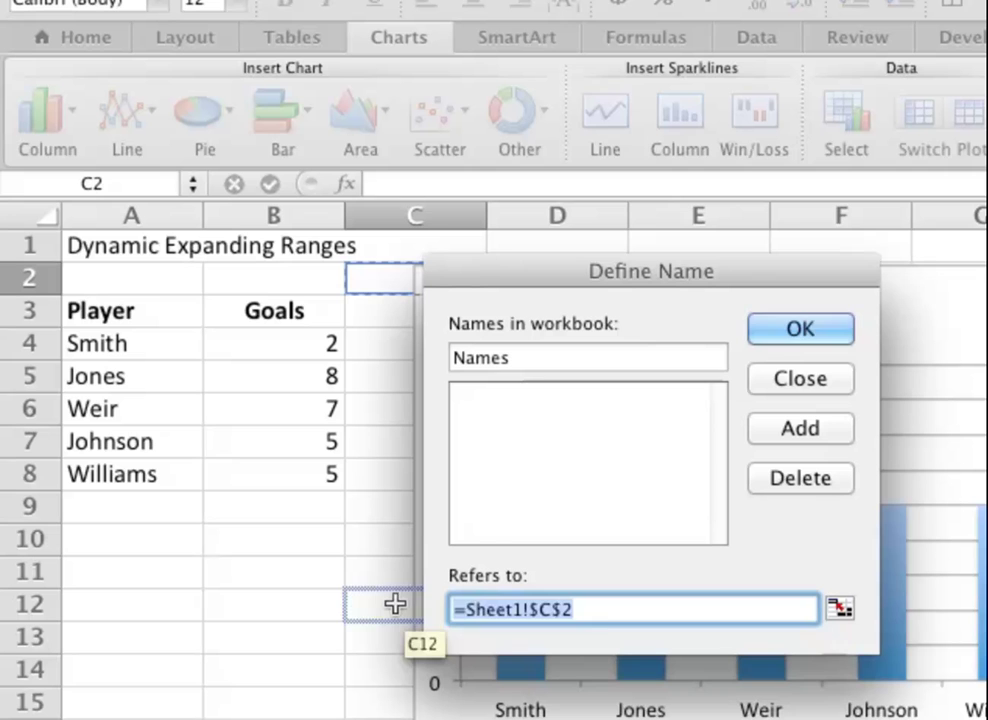
type("=offset(")
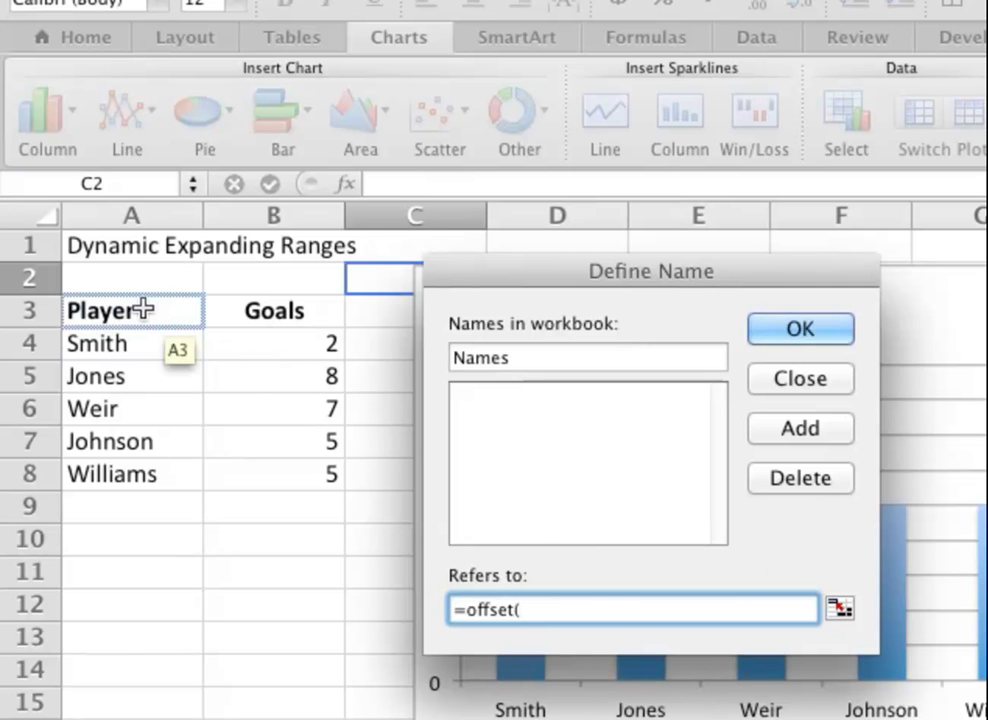
left_click(145, 311)
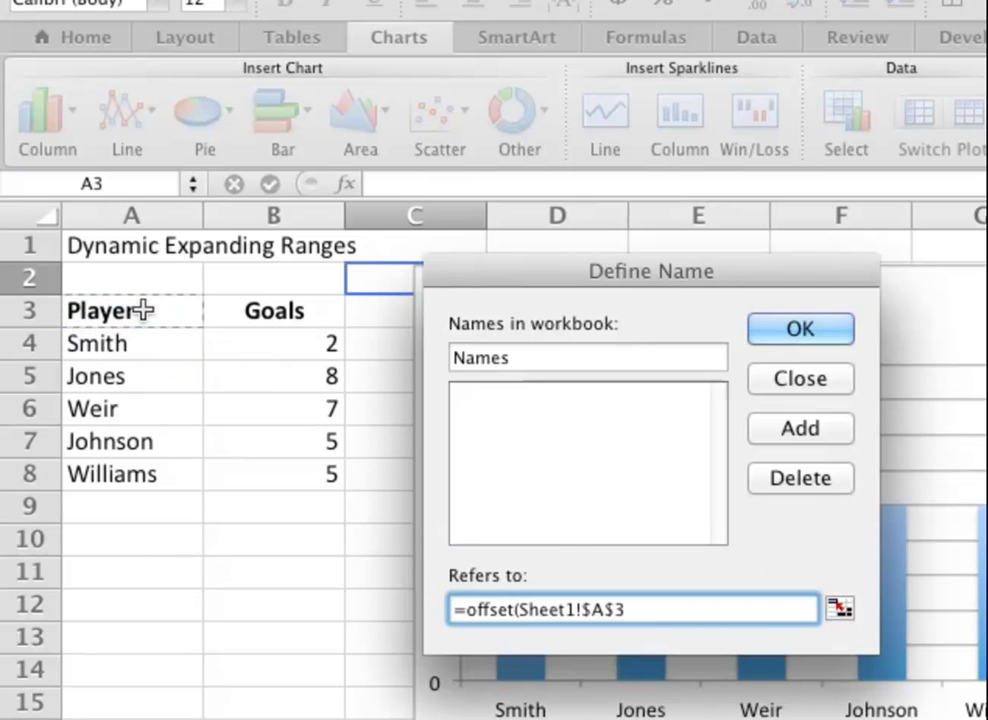
type(",1")
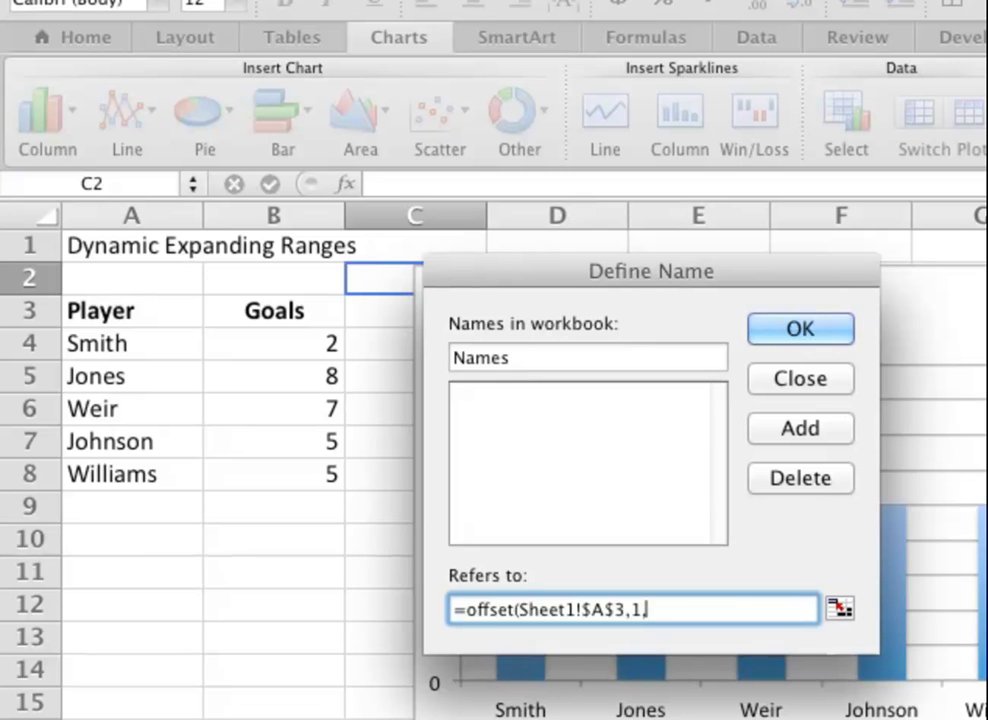
type(",0,")
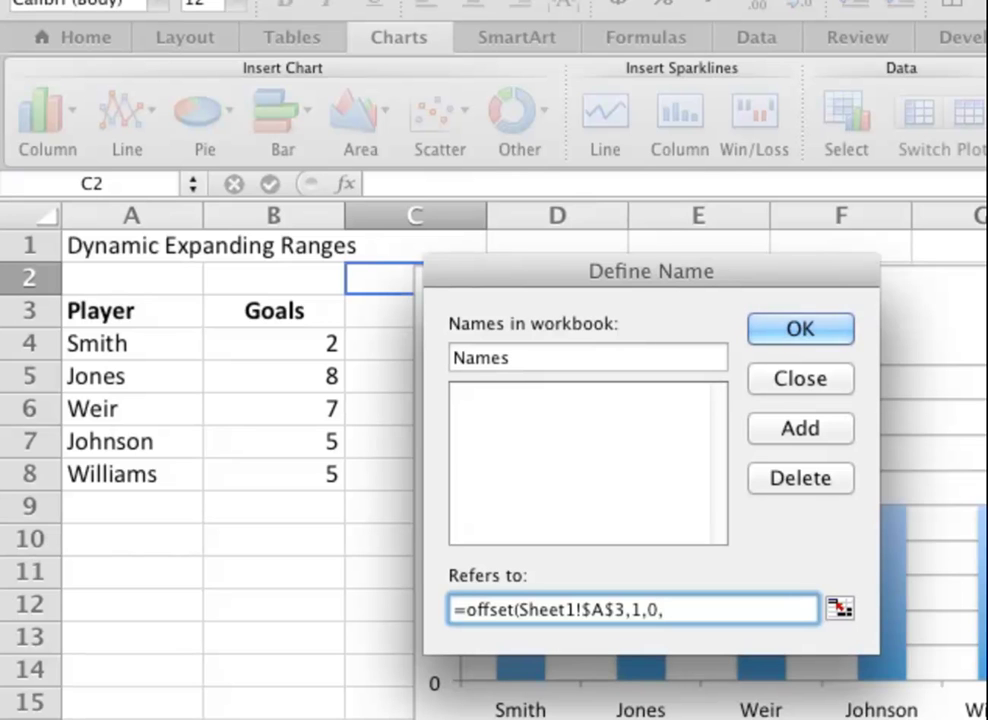
key("BackSpace")
key("BackSpace")
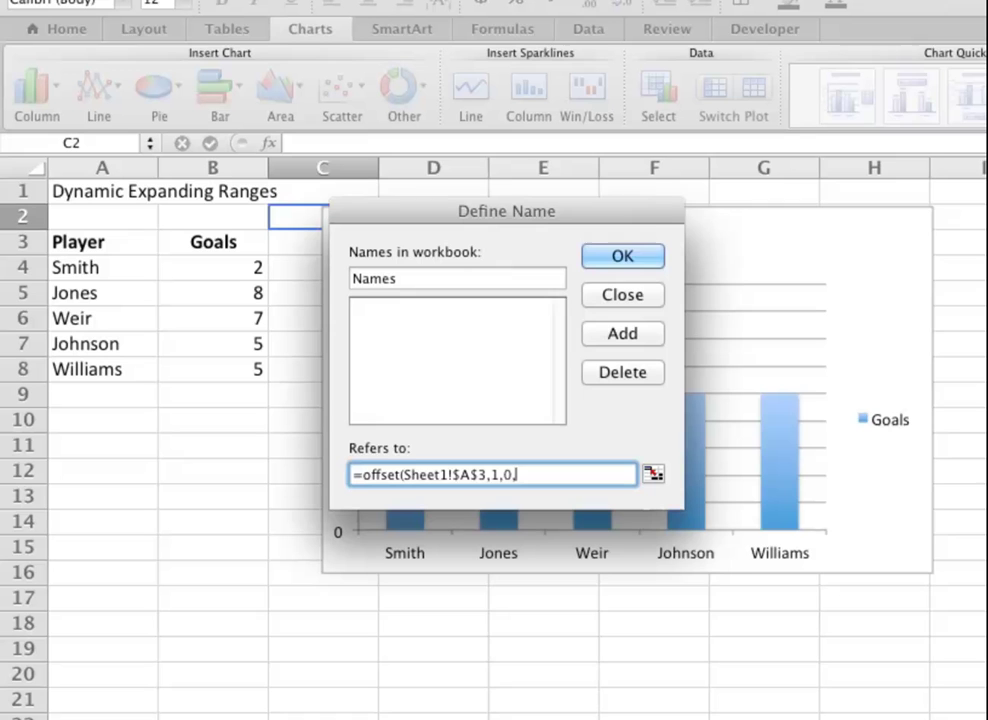
Complete the Names formula with COUNTA of Sheet1!$A$4:$A$20 as the height and 1 as the width, and save the name
type("counta(")
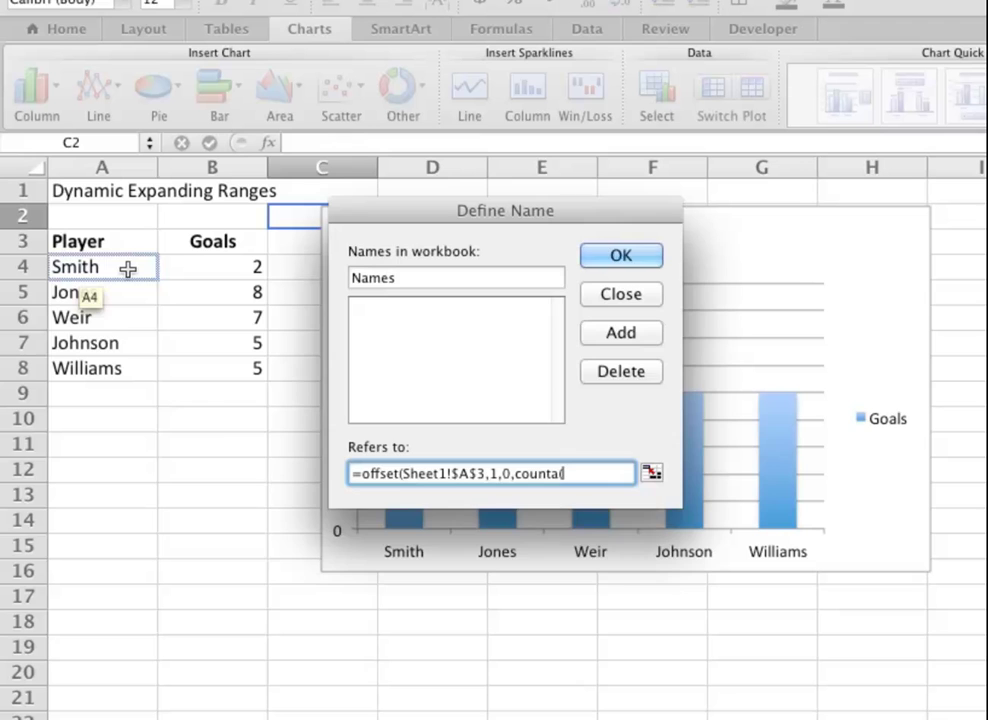
left_click_drag(128, 268, 110, 677)
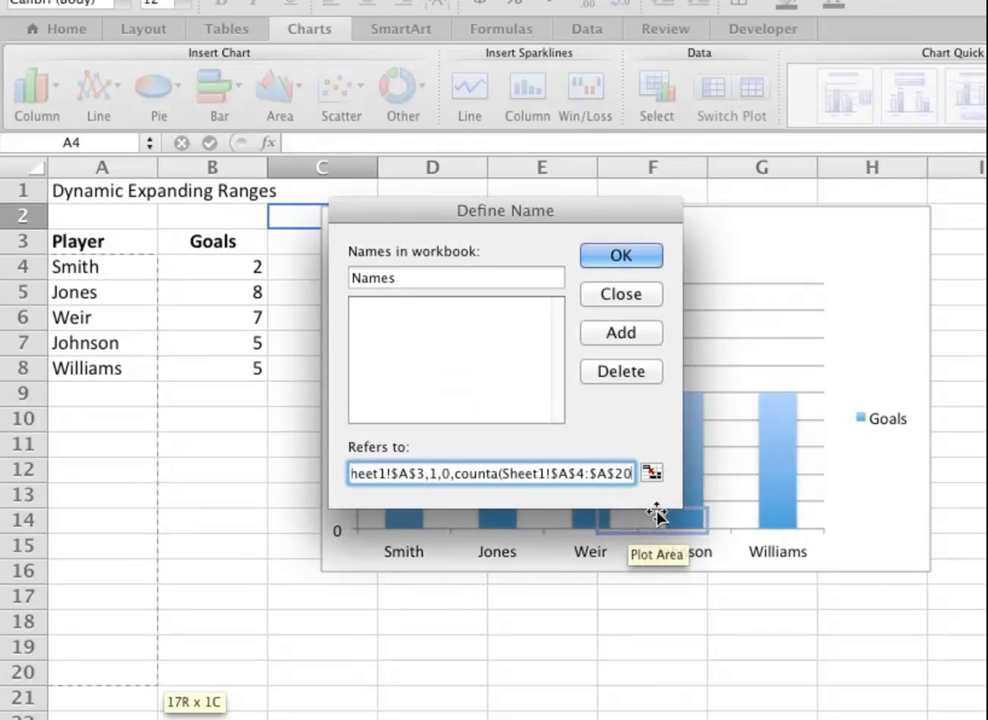
type(")")
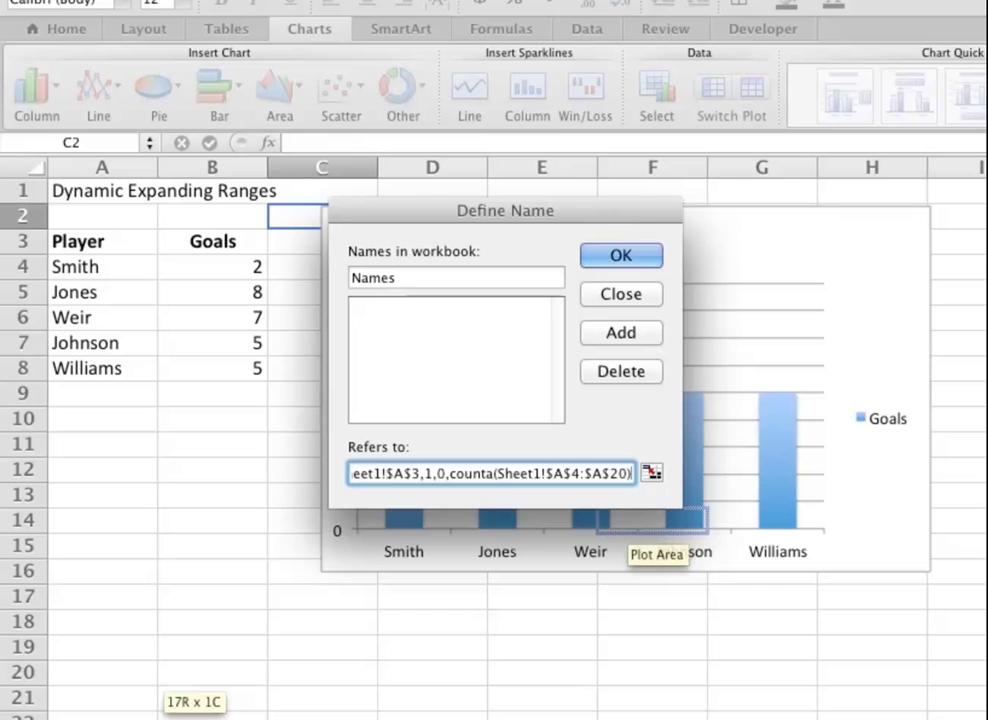
type(",")
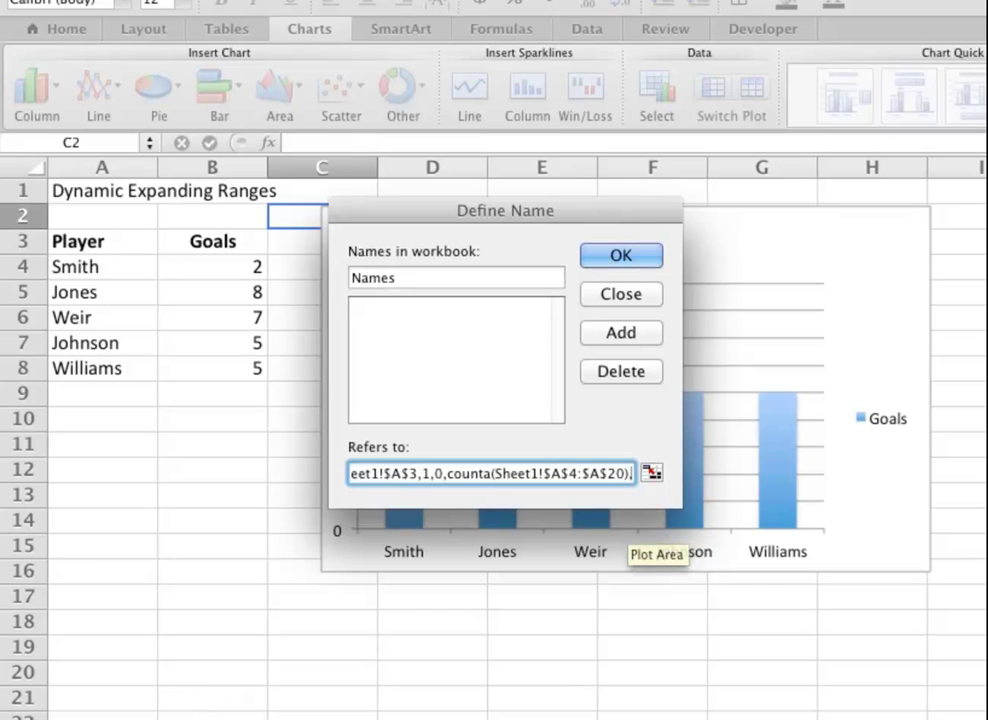
type("1)")
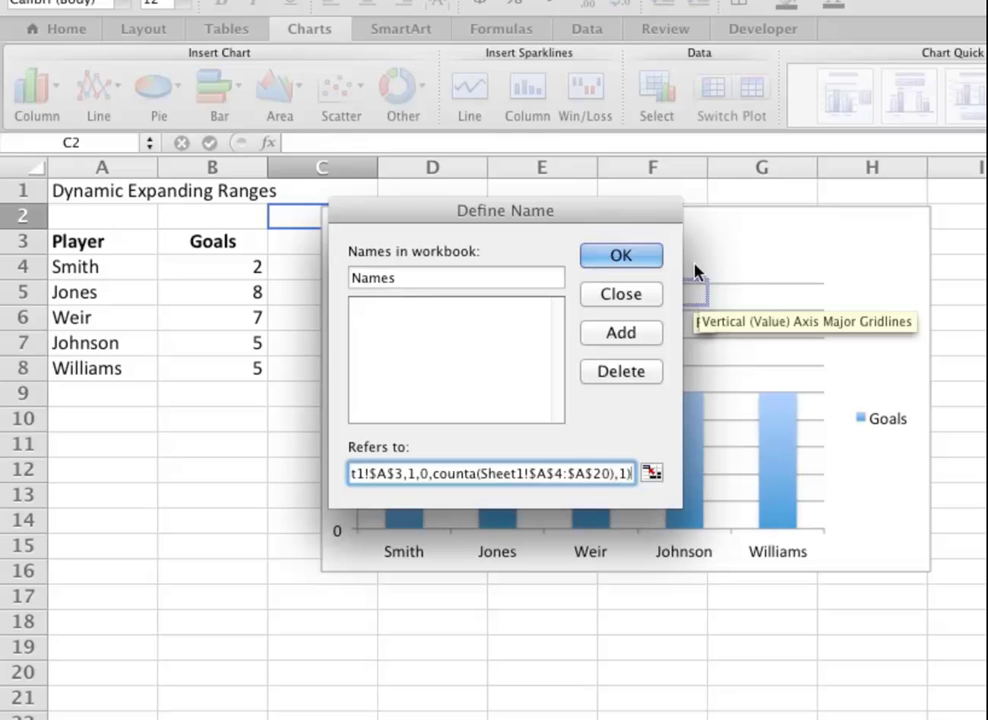
left_click(637, 257)
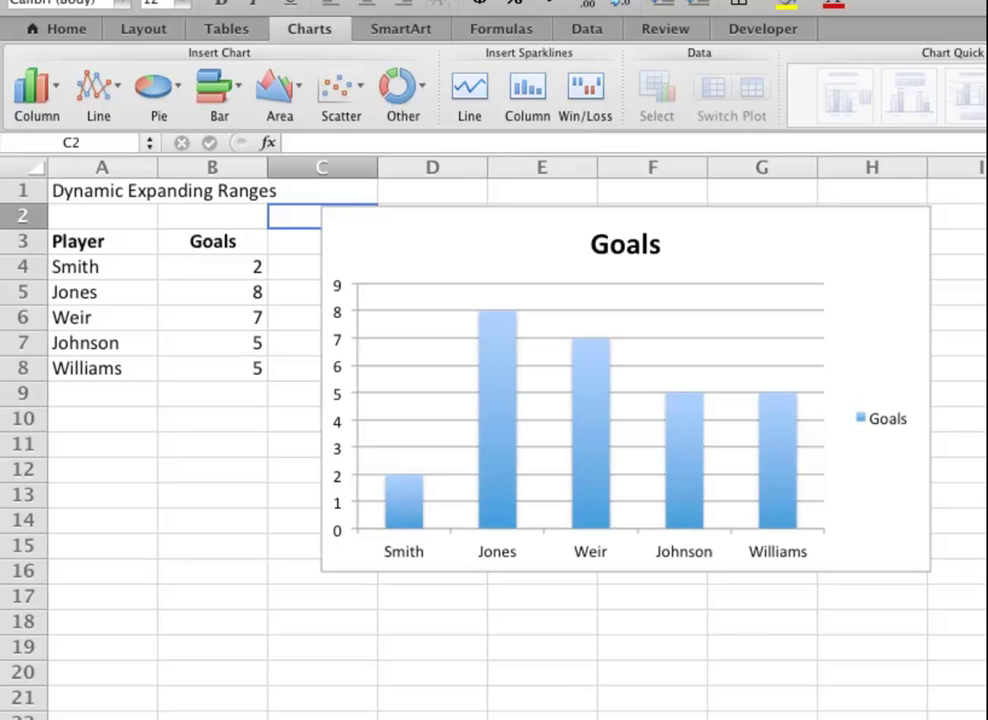
Start defining a second workbook name called Goals
left_click(300, 1)
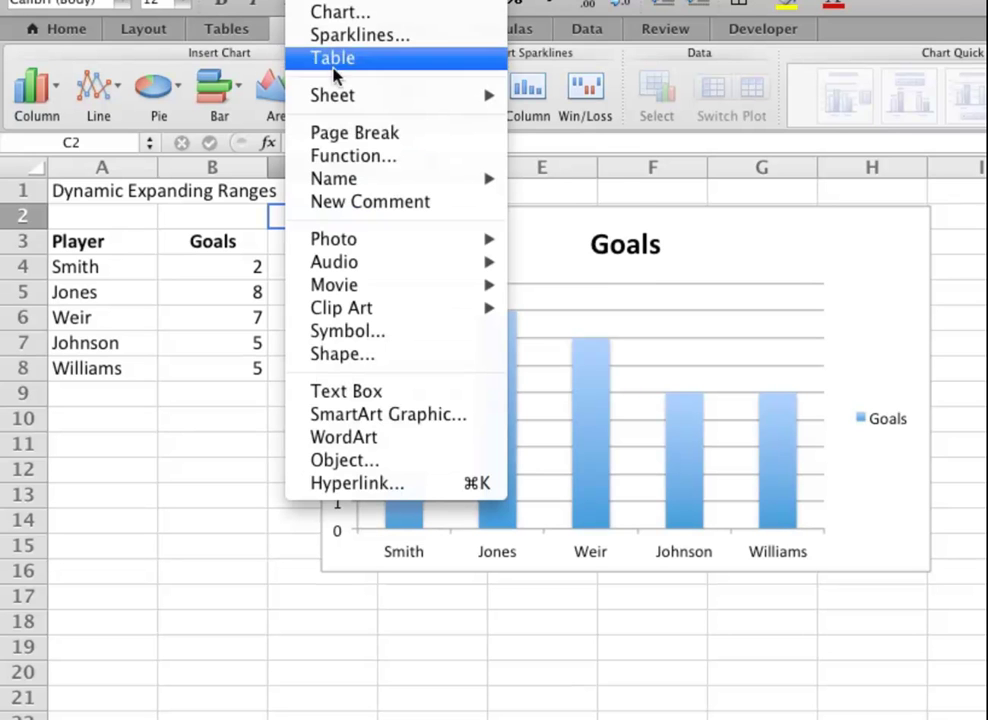
mouse_move(373, 186)
left_click(576, 180)
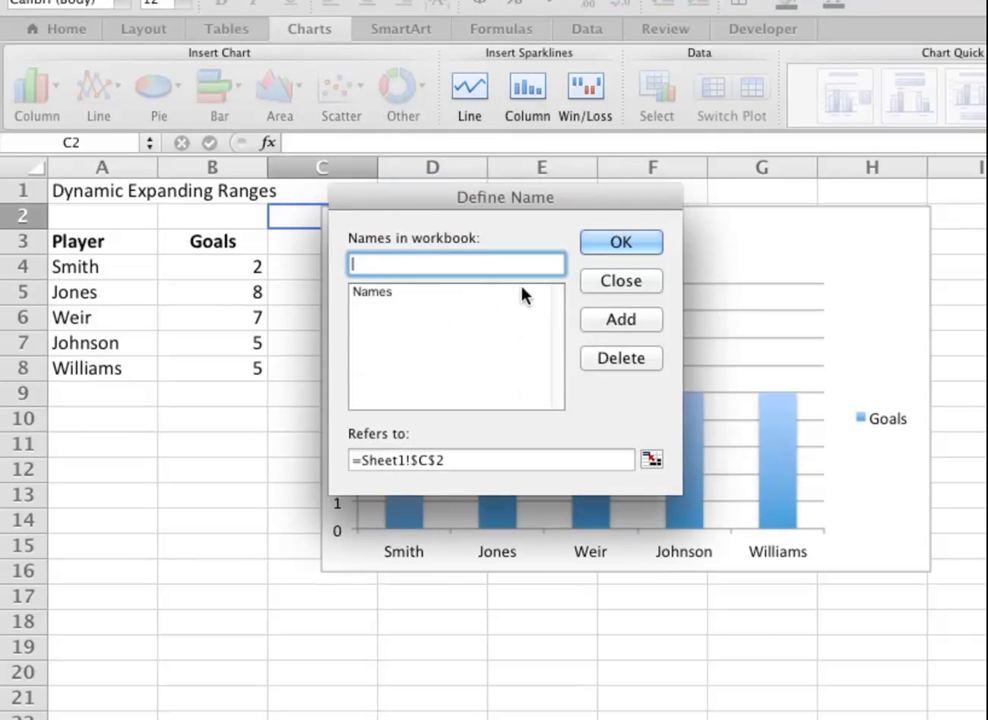
type("Goals")
Begin the Goals reference as an OFFSET formula anchored on Sheet1!$B$3, with a row offset of 1 and a column offset of 0
left_click(498, 461)
type("=")
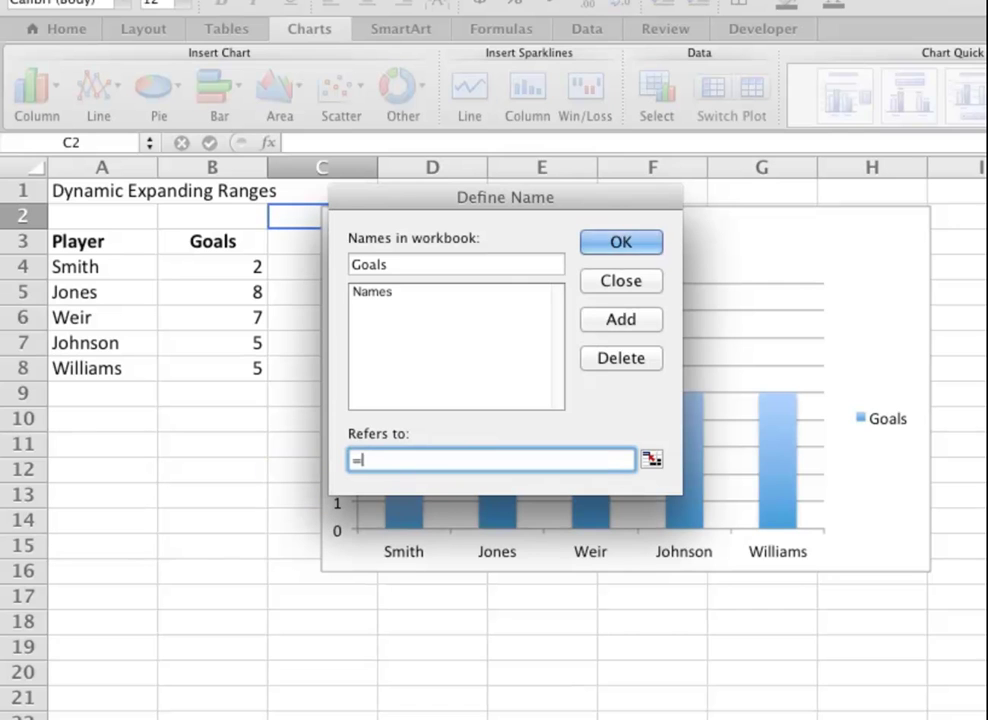
type("offset(")
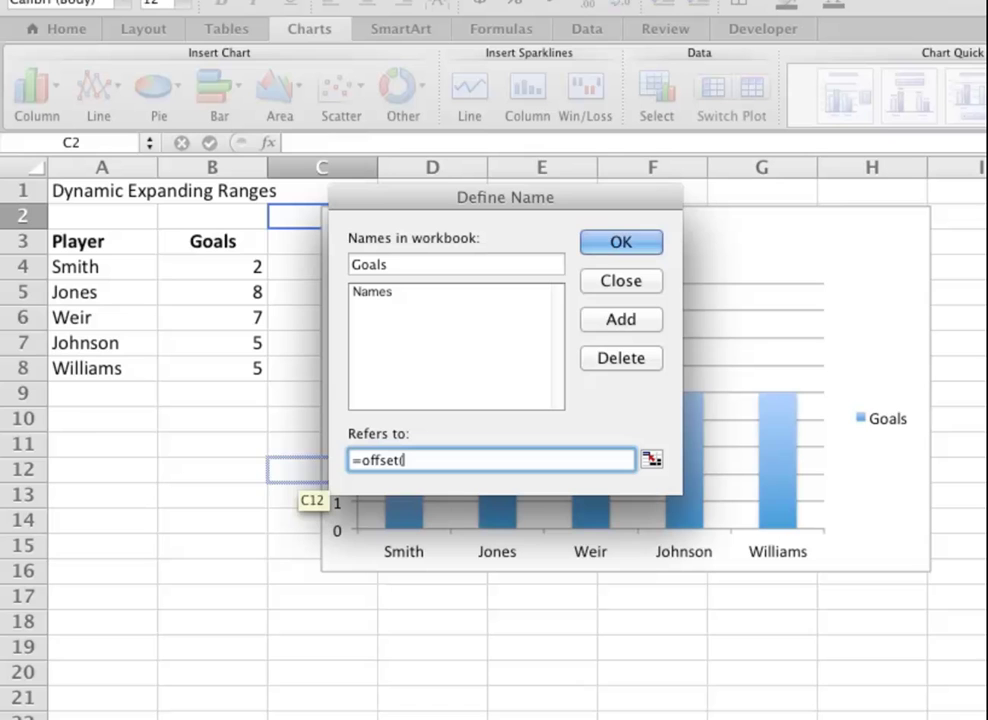
left_click(213, 243)
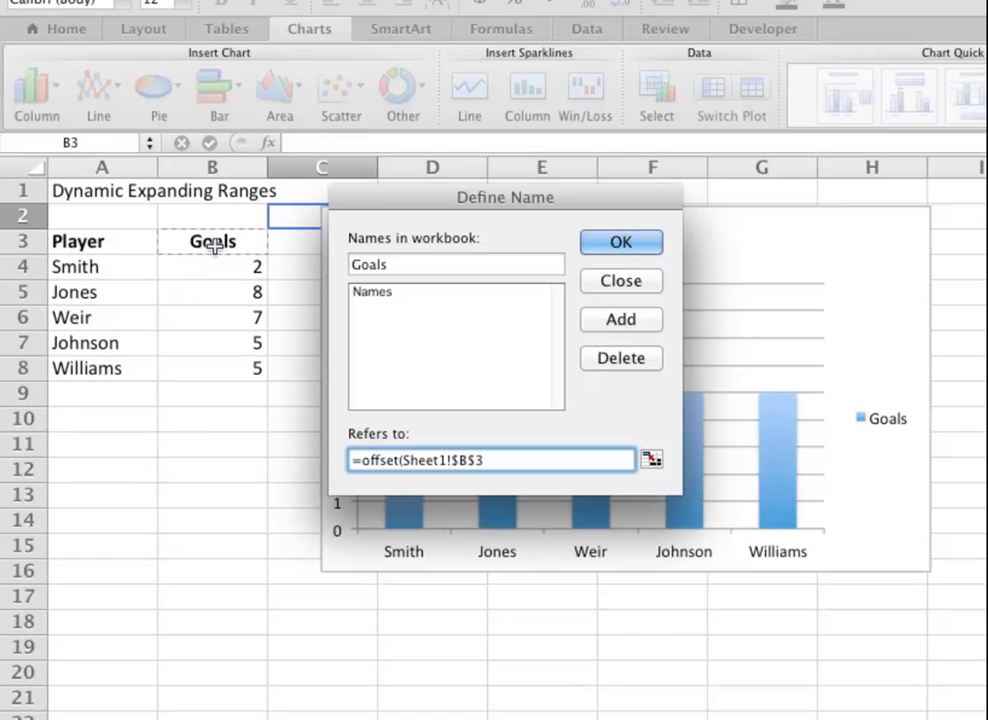
type(",1,0")
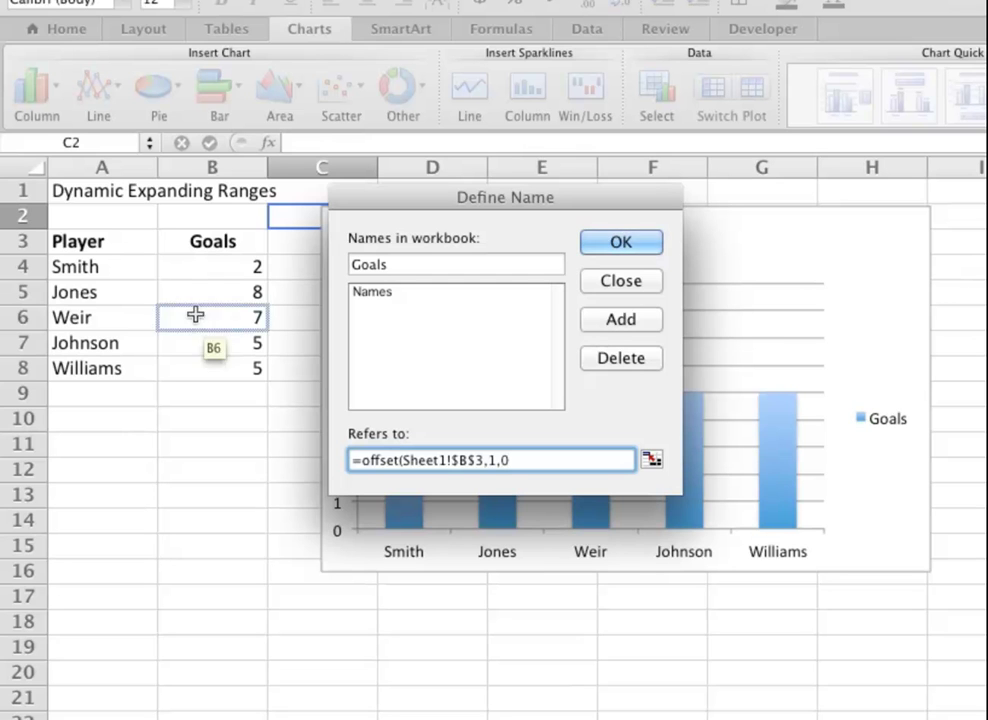
Complete the Goals formula with COUNTA of Sheet1!$A$4:$A$20 as the height and 1 as the width, and save the name
type(",count")
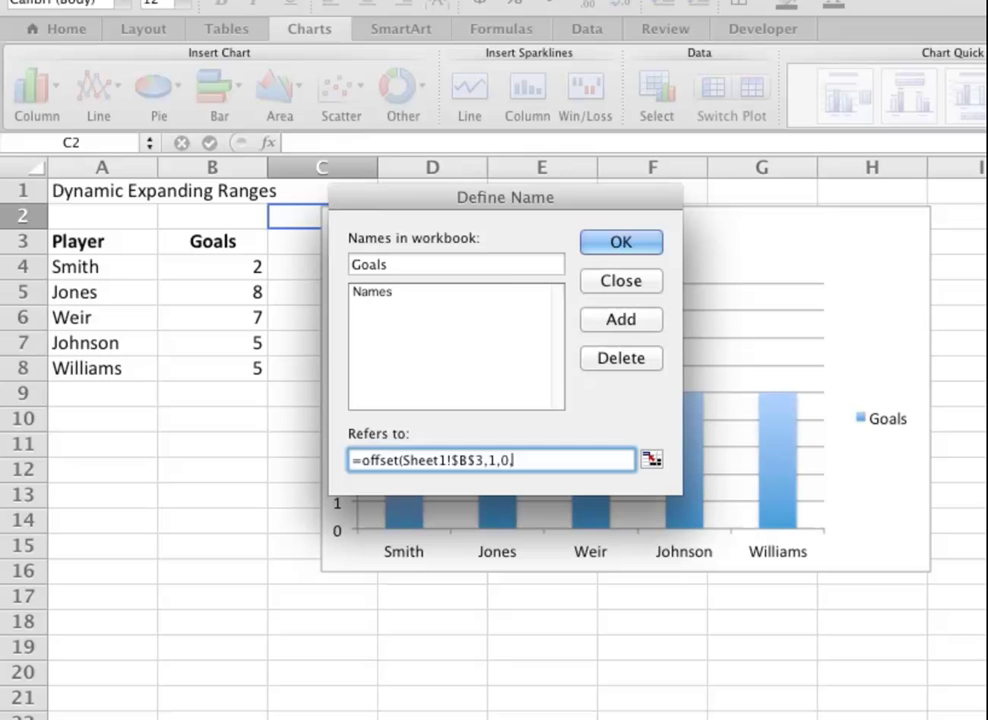
type("a(")
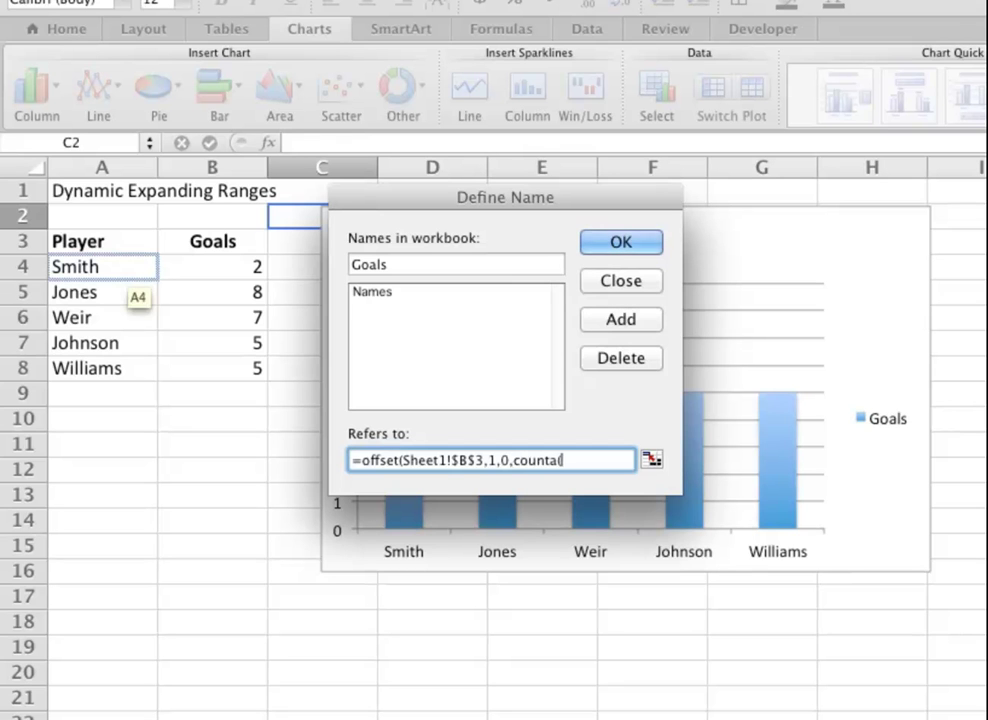
left_click_drag(88, 265, 76, 681)
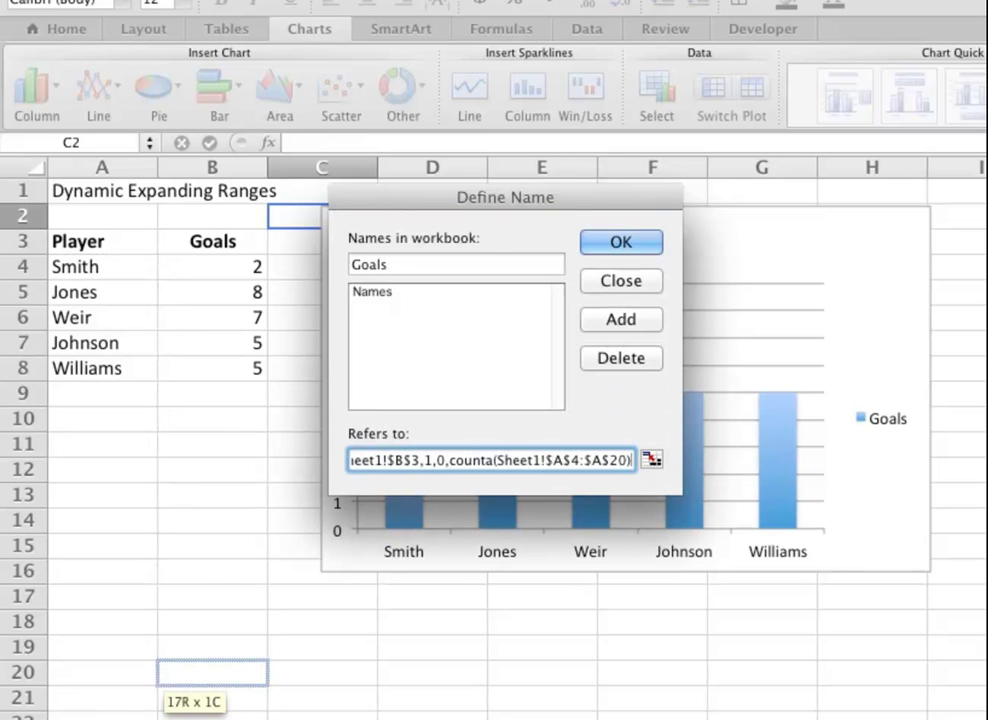
type(",1")
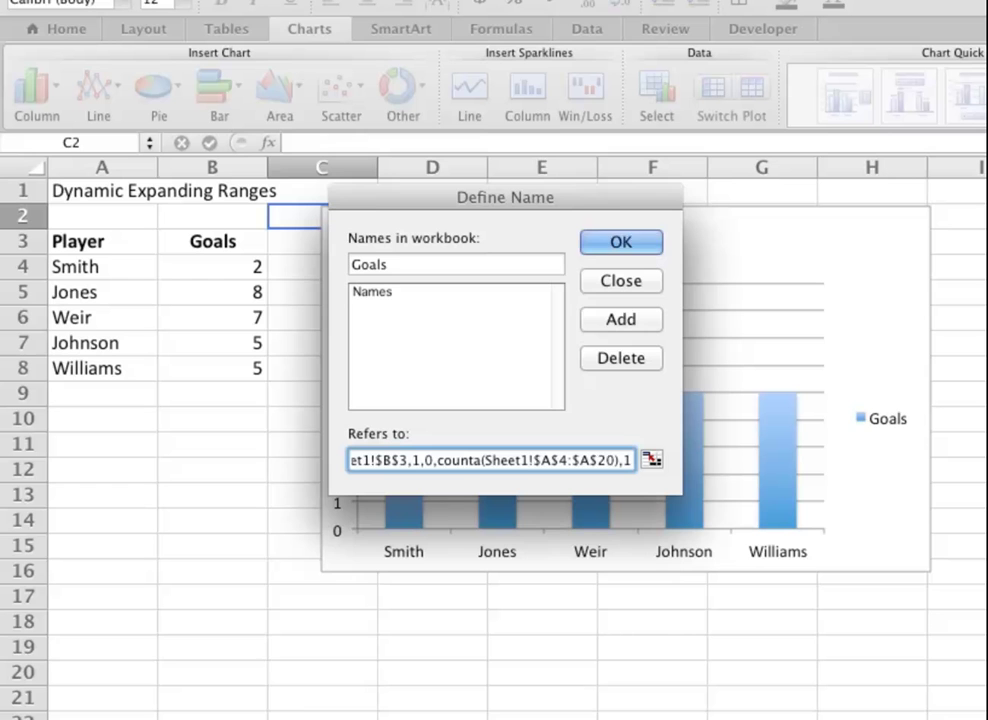
type(")")
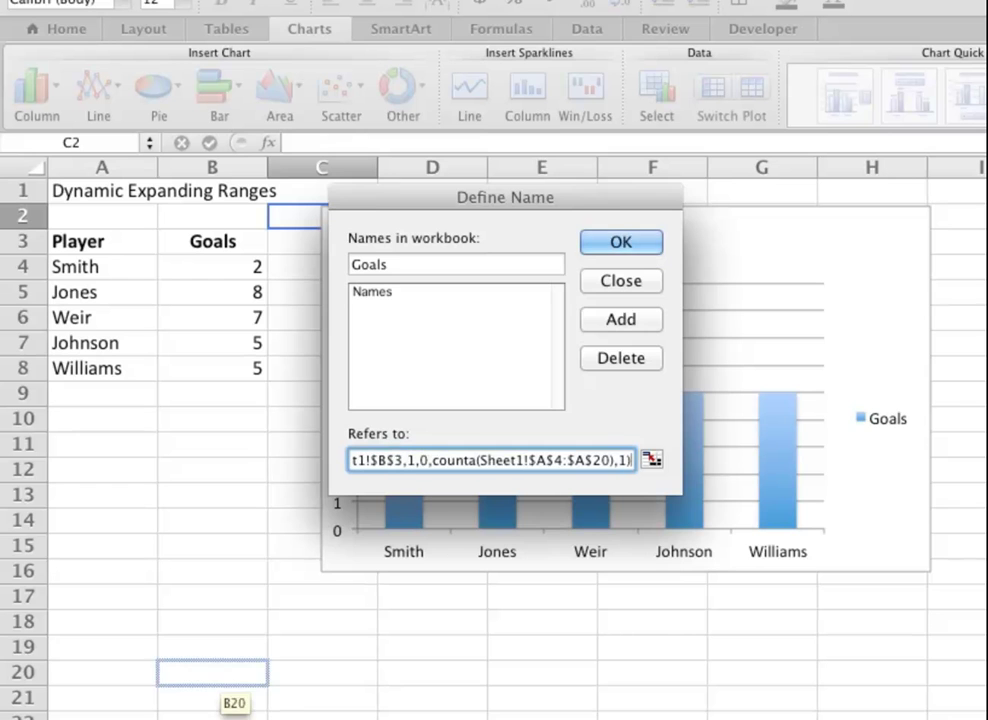
left_click(620, 243)
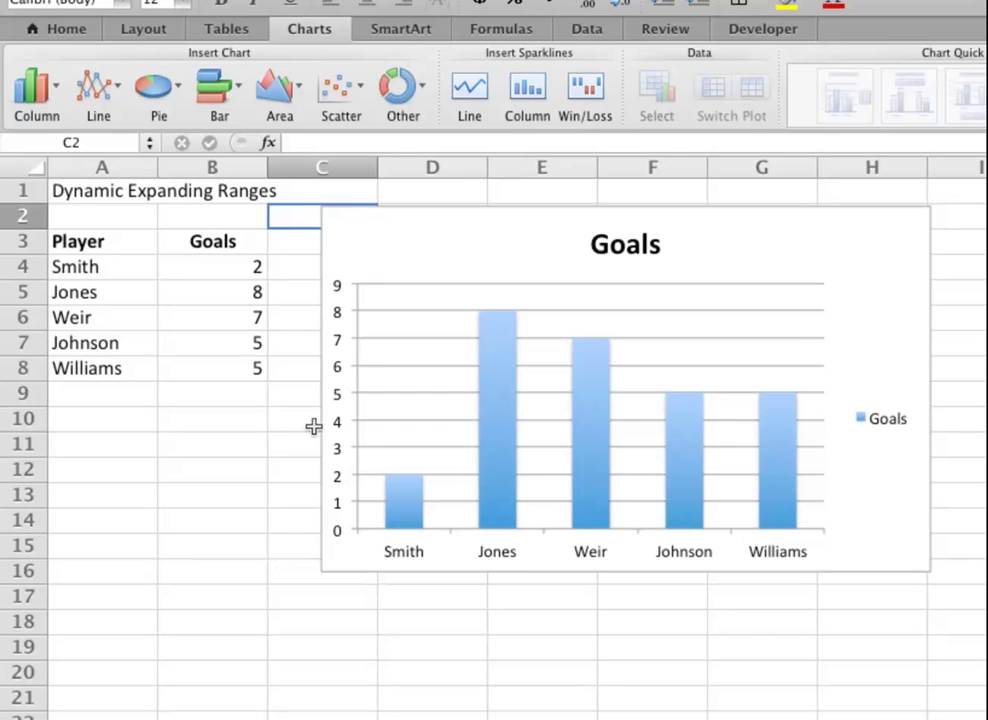
Edit the chart's data source so the Goals series takes its Y values from =Sheet1!Goals
left_click(398, 509)
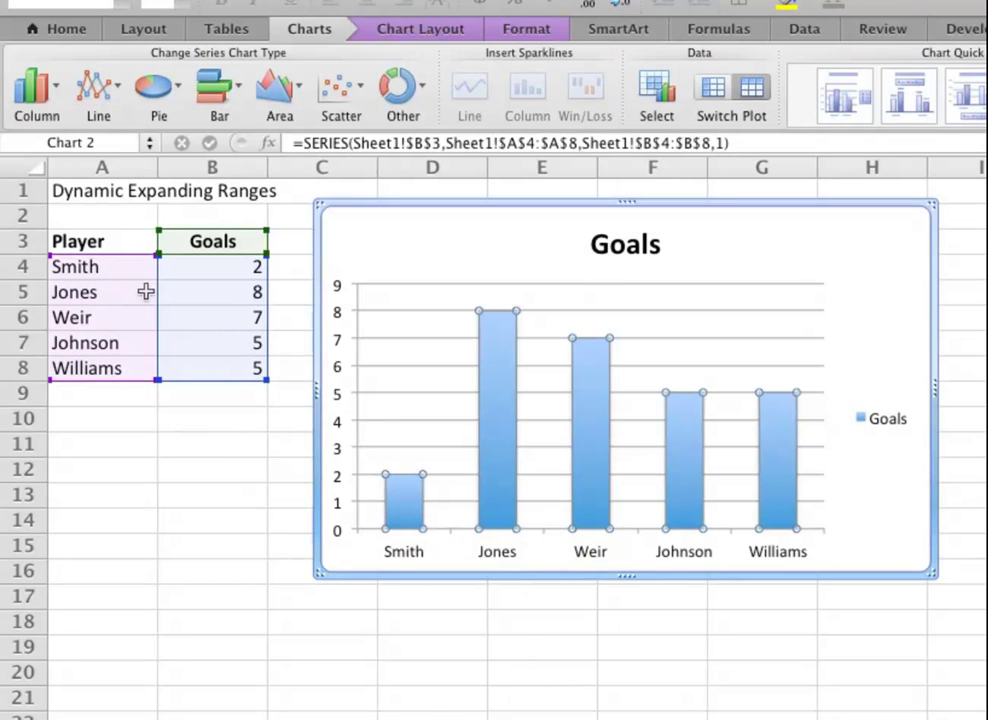
right_click(406, 510)
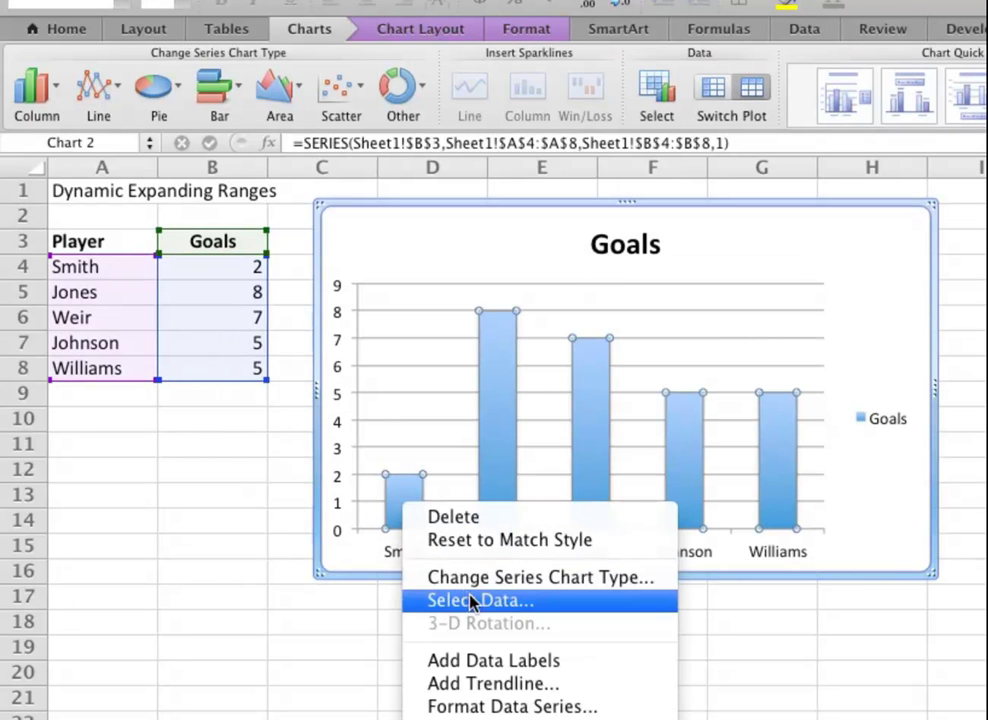
left_click(430, 600)
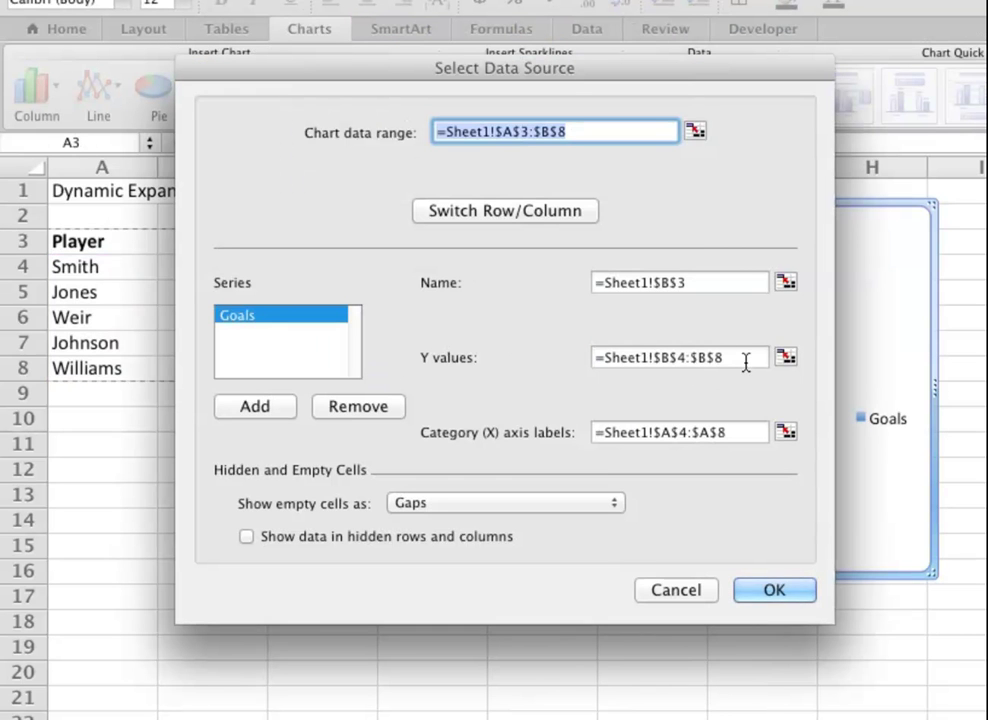
left_click(745, 360)
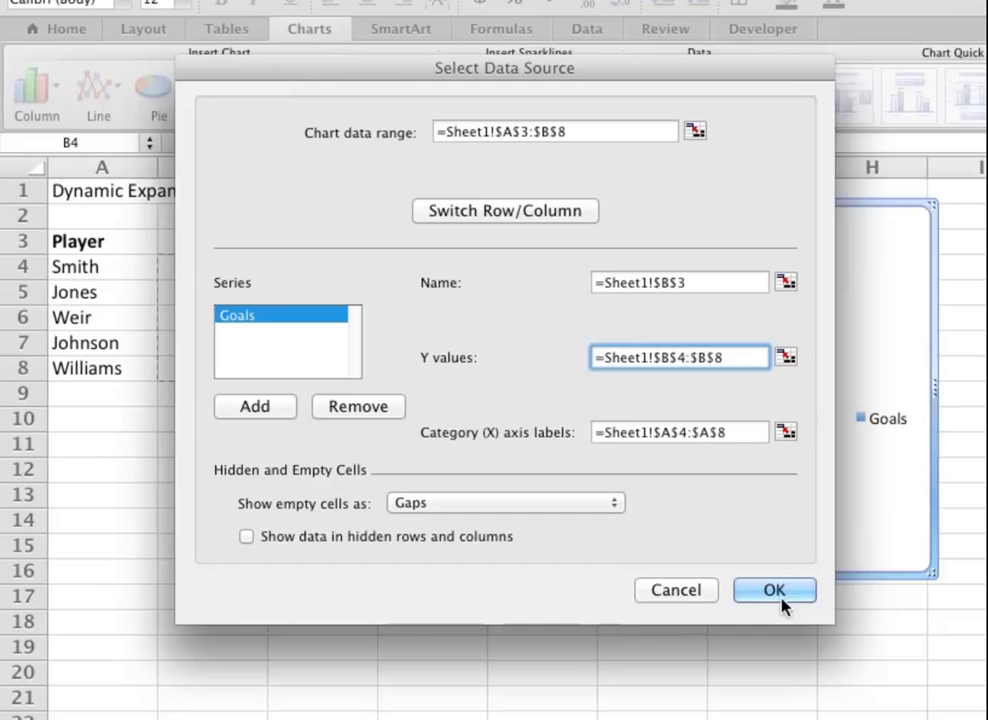
key("BackSpace")
key("BackSpace")
key("BackSpace")
key("BackSpace")
key("BackSpace")
key("BackSpace")
key("BackSpace")
key("BackSpace")
key("BackSpace")
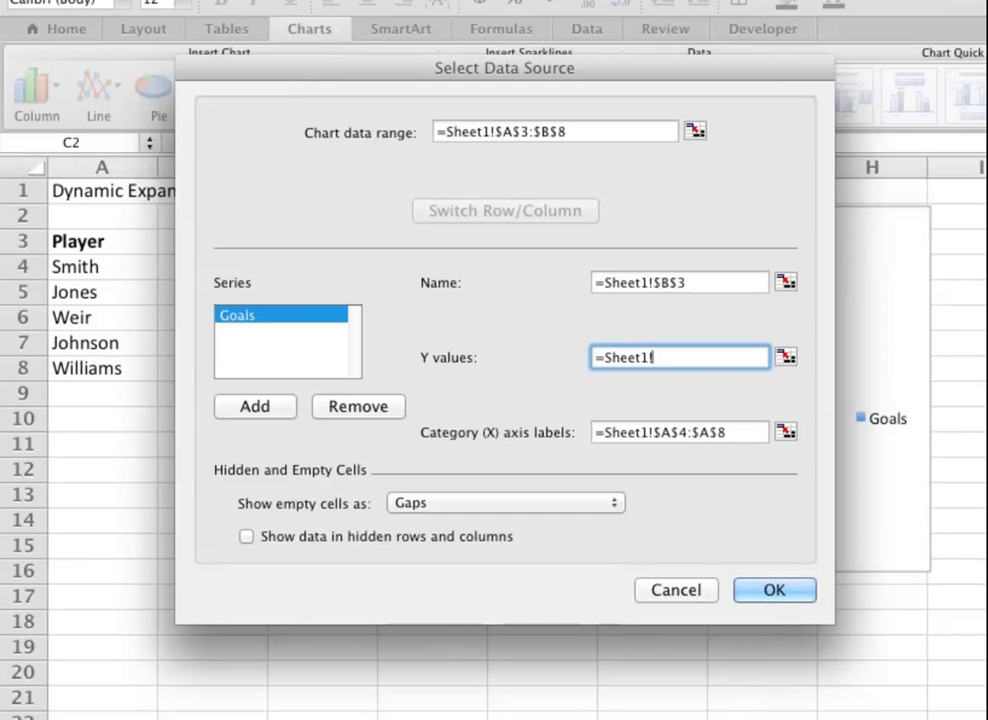
type("Goals")
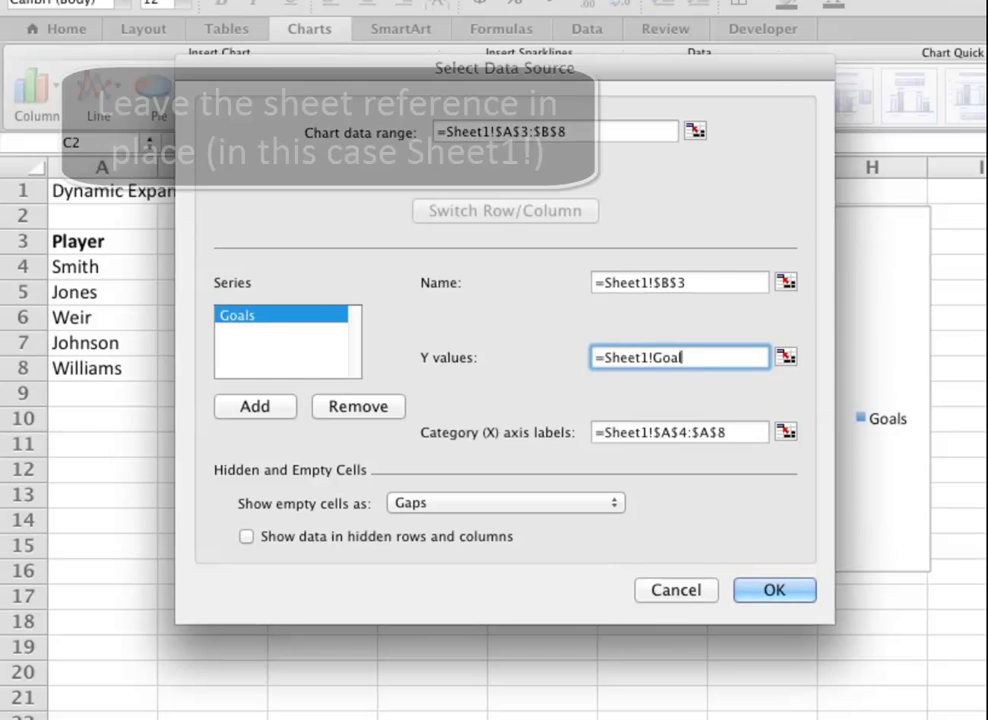
Set the category (X) axis labels to =Sheet1!Names, apply the data source changes and deselect the chart
left_click(748, 430)
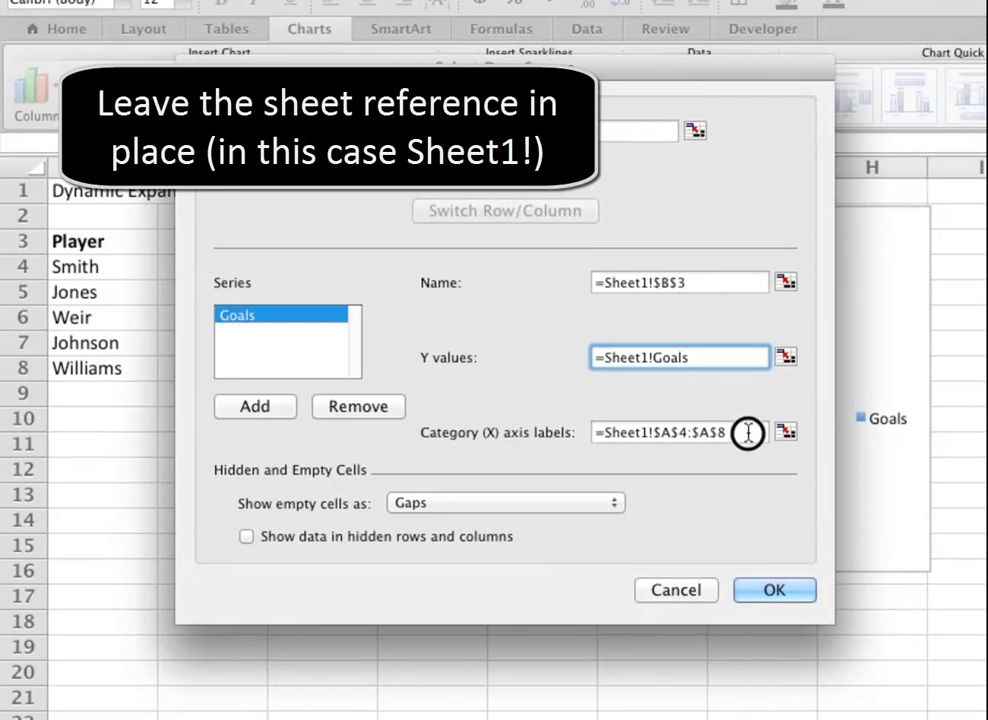
key("BackSpace")
key("BackSpace")
key("BackSpace")
key("BackSpace")
key("BackSpace")
key("BackSpace")
key("BackSpace")
key("BackSpace")
key("BackSpace")
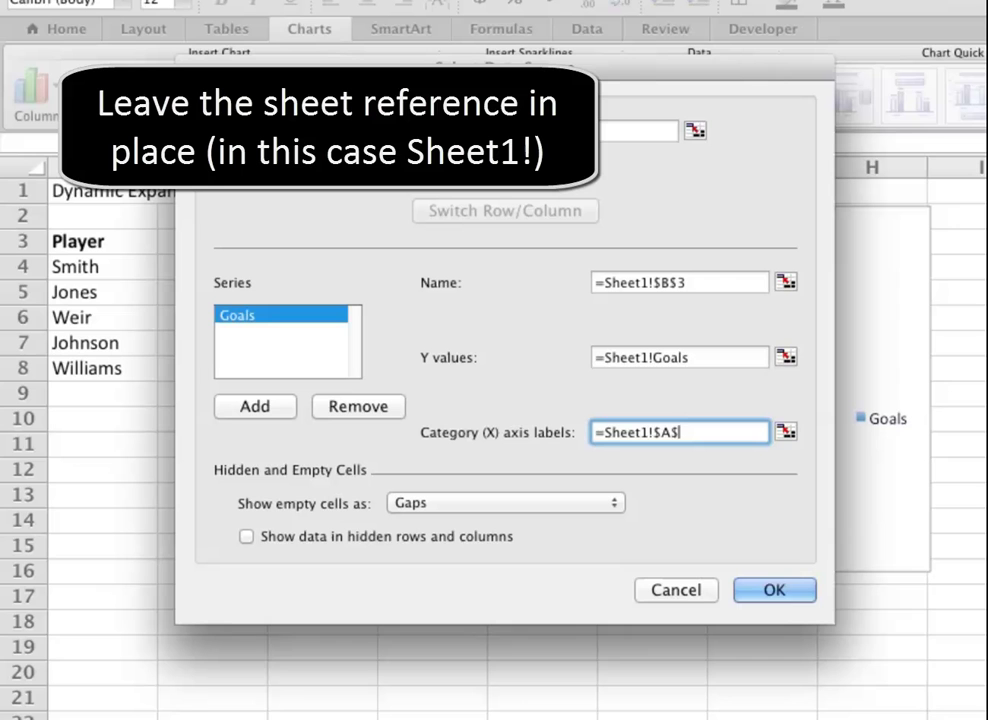
type("Names")
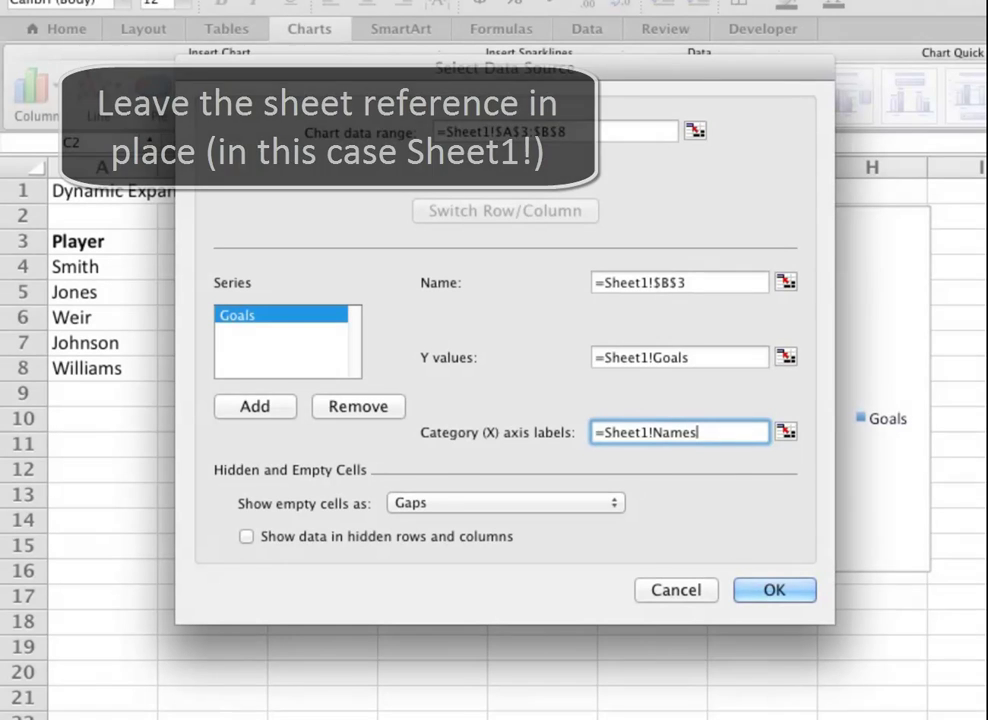
left_click(776, 591)
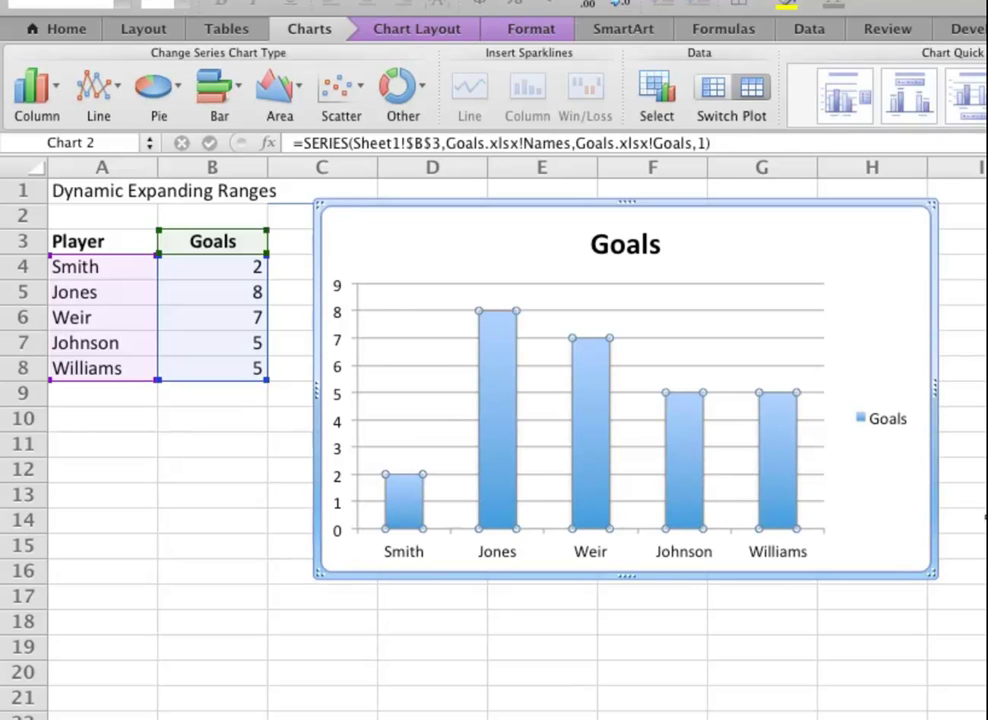
key("Escape")
key("Escape")
Add another player below the list, with the surname in A9 and 6 goals in B9
left_click(83, 397)
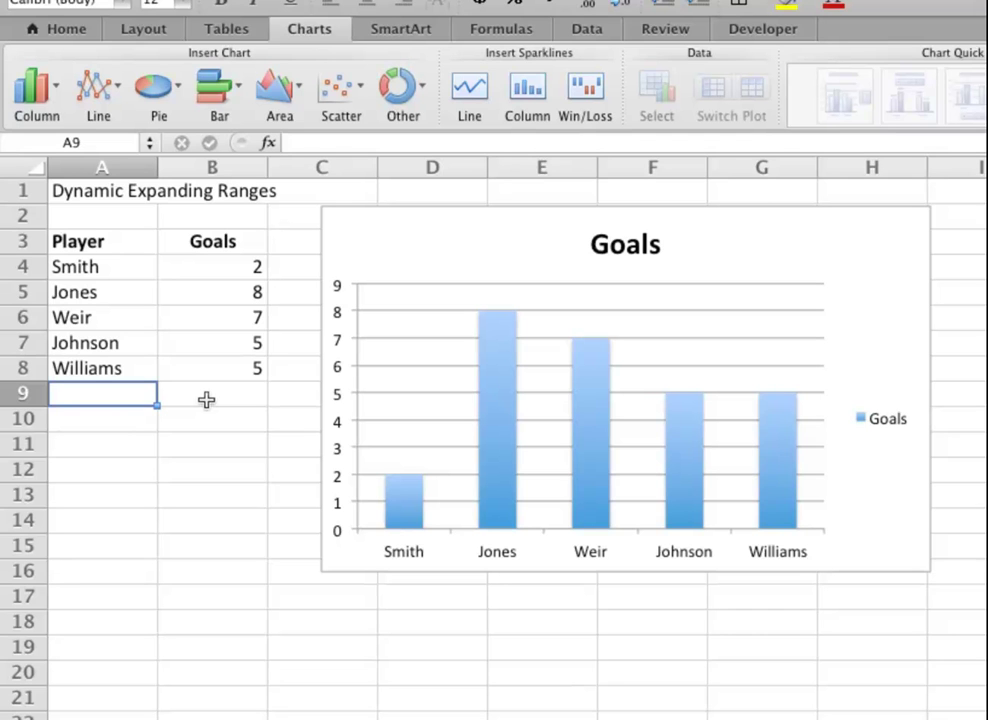
type("Johns")
key("Tab")
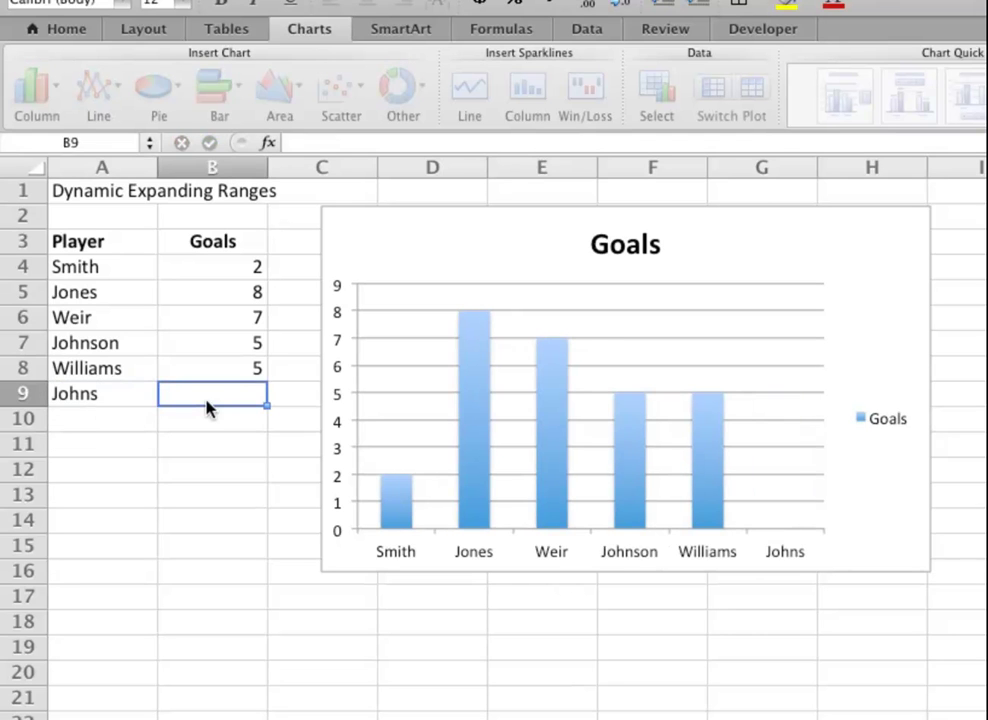
type("6")
key("Return")
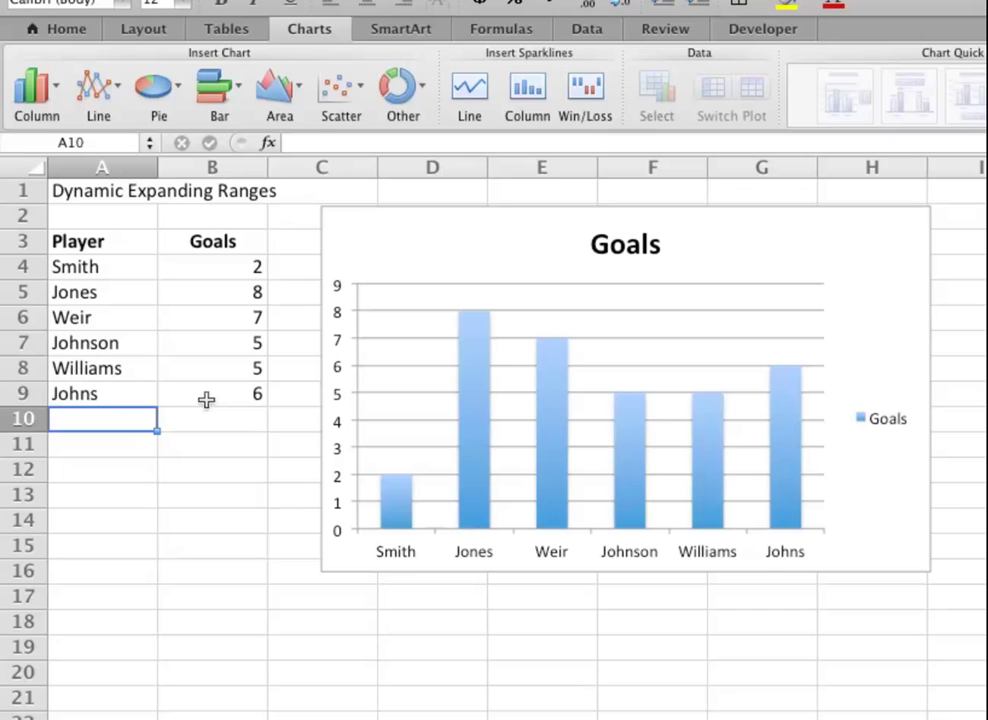
Enter one more player's surname in A10 with 6 goals in B10
type("Lyons")
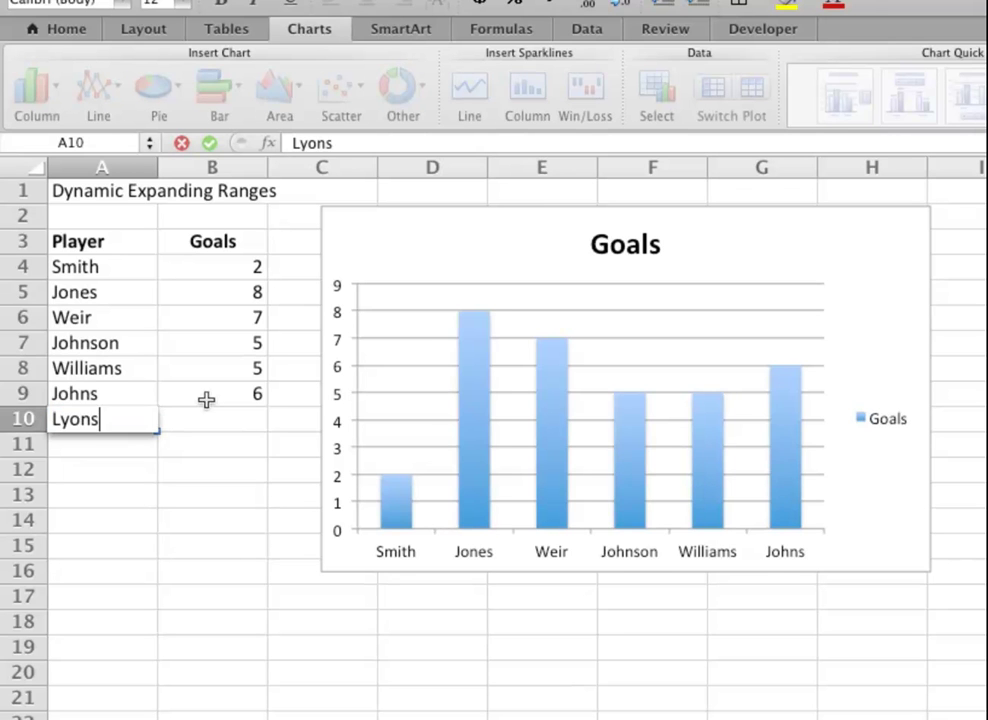
key("Tab")
type("6")
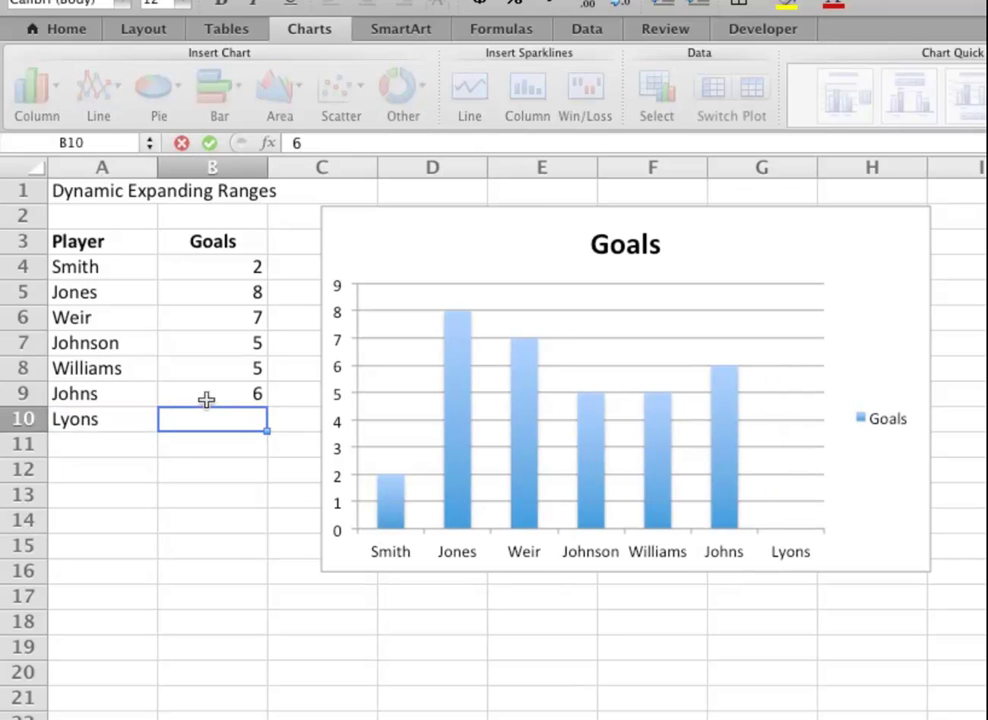
key("Return")
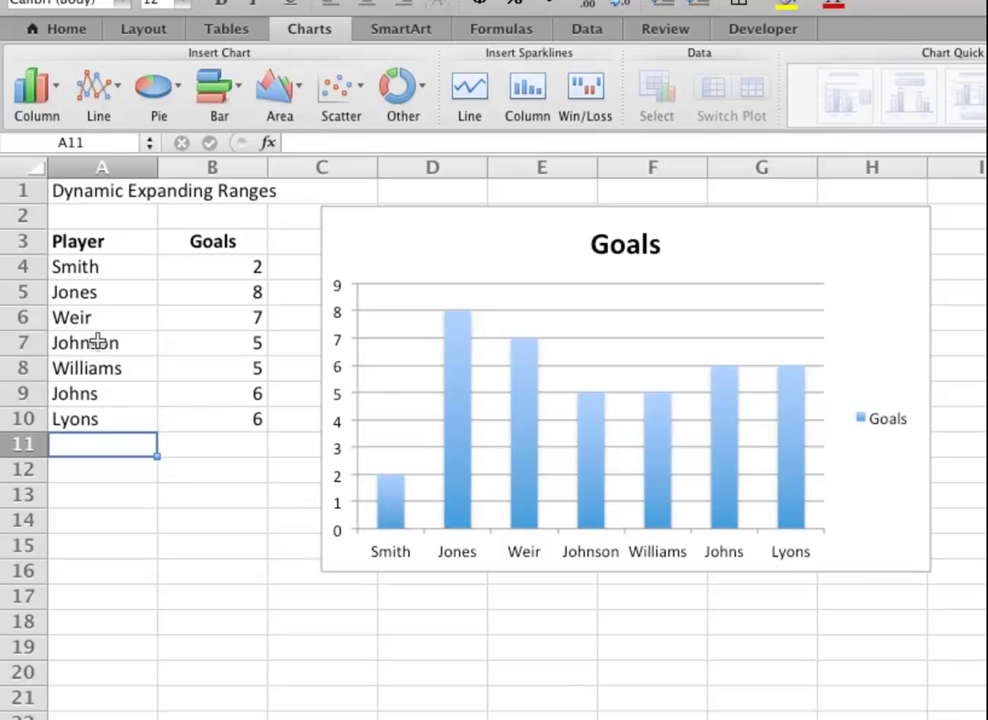
Clear the player rows in A6:B10 and enter a player's surname in A6 with 5 goals in B6
left_click_drag(95, 318, 236, 422)
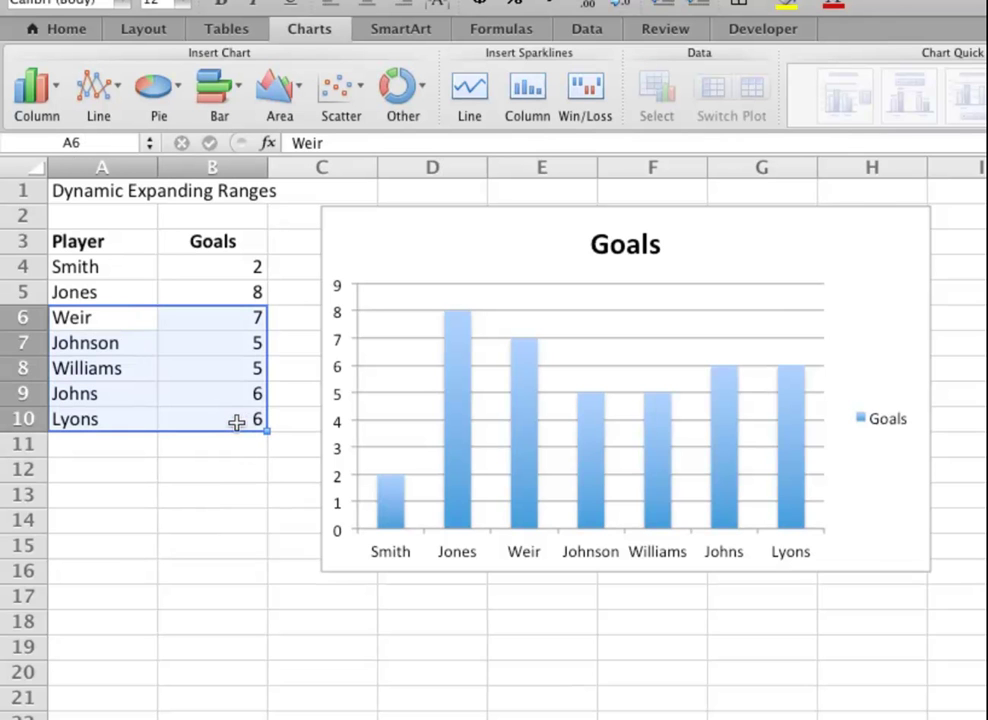
key("Delete")
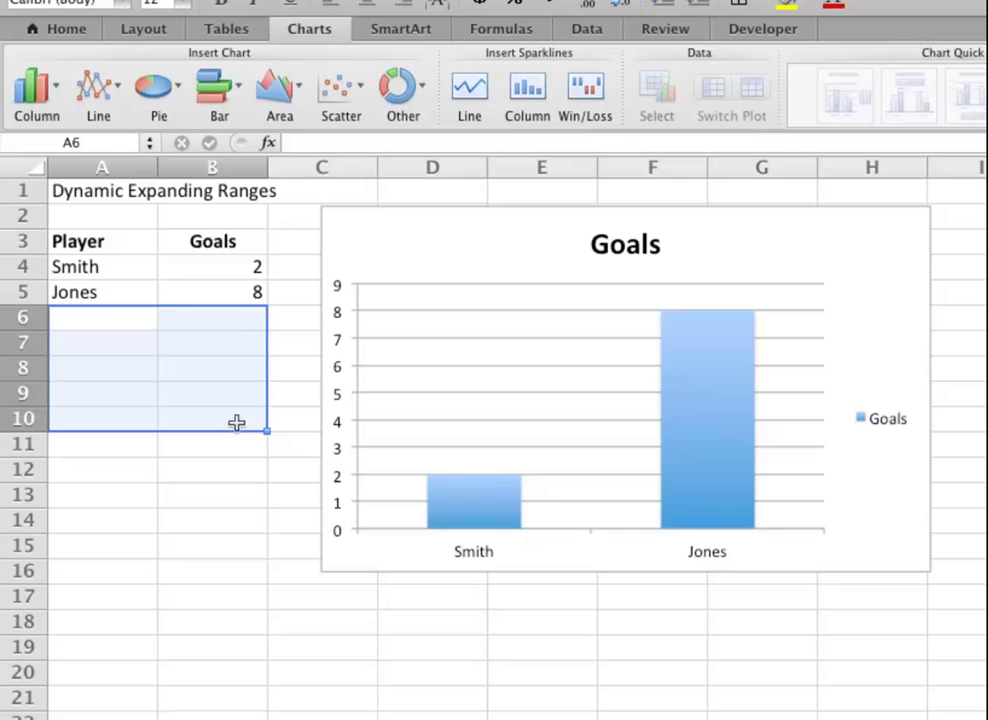
left_click(129, 324)
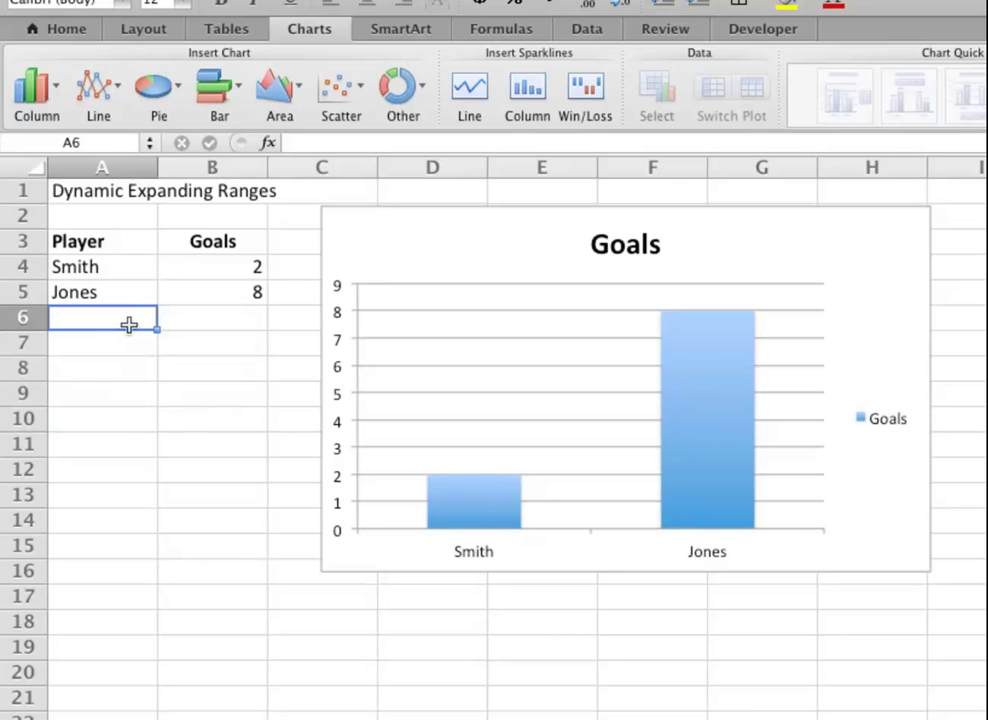
type("Lyons")
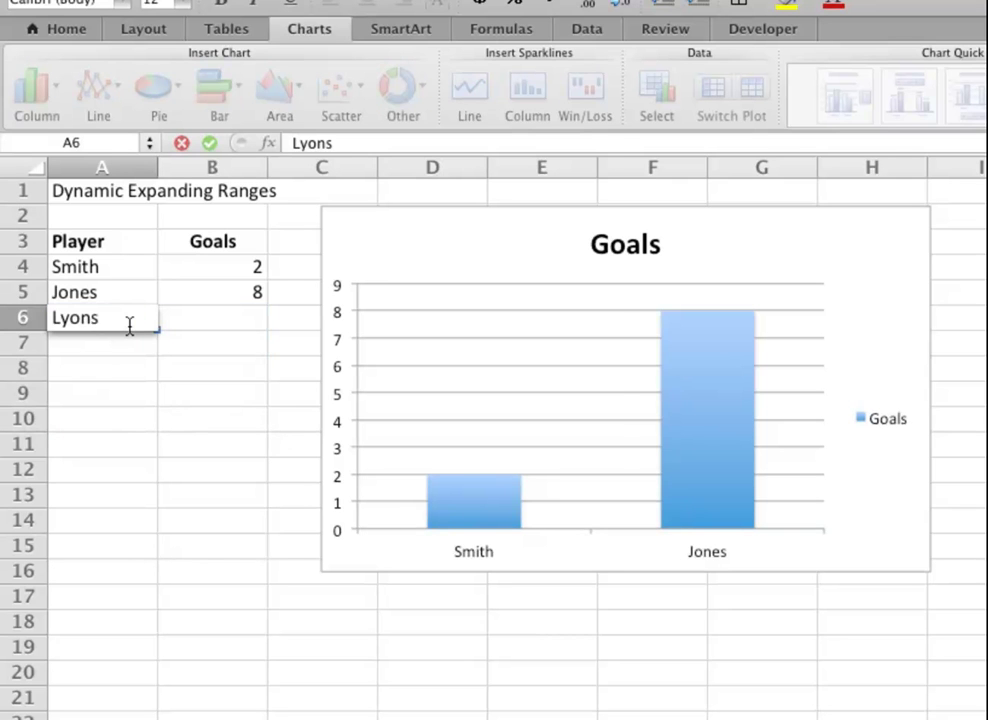
key("Return")
key("Tab")
type("5")
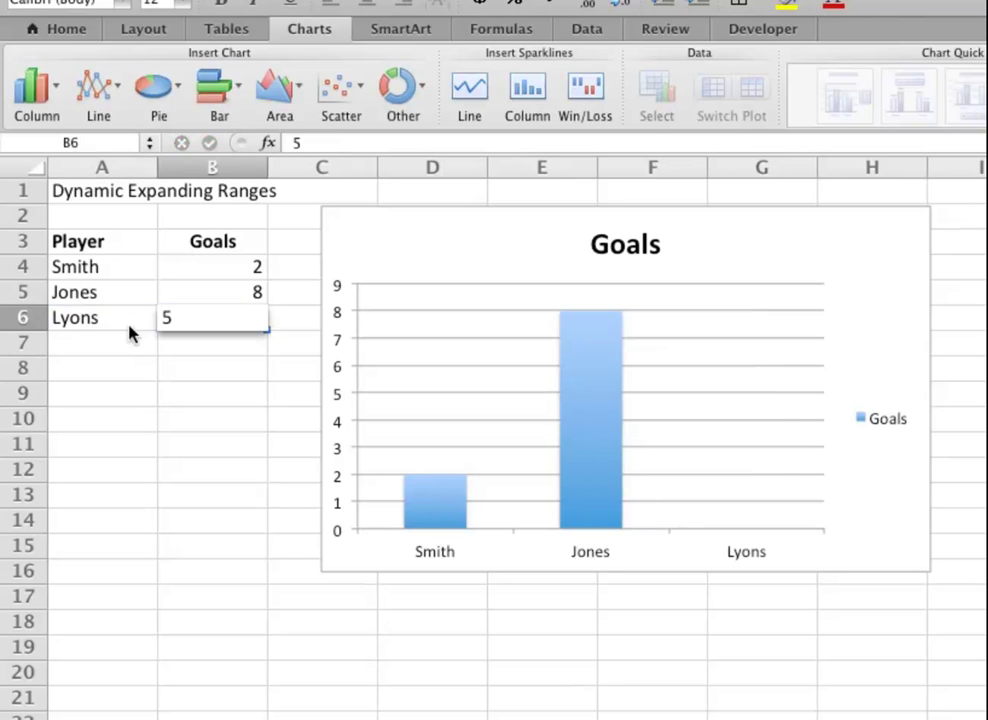
key("Return")
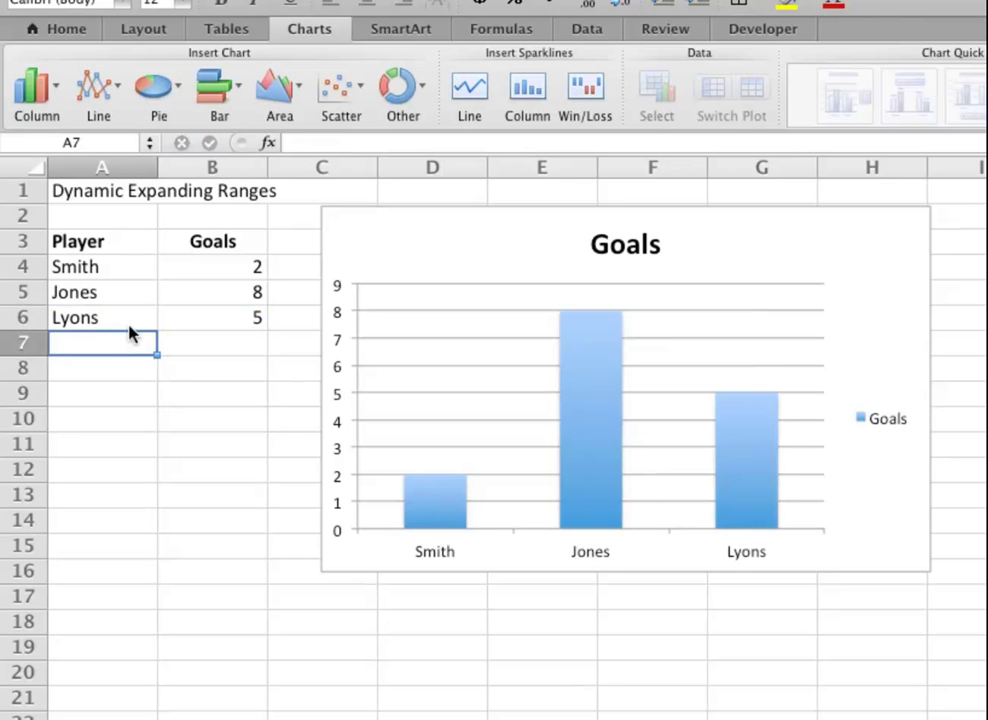